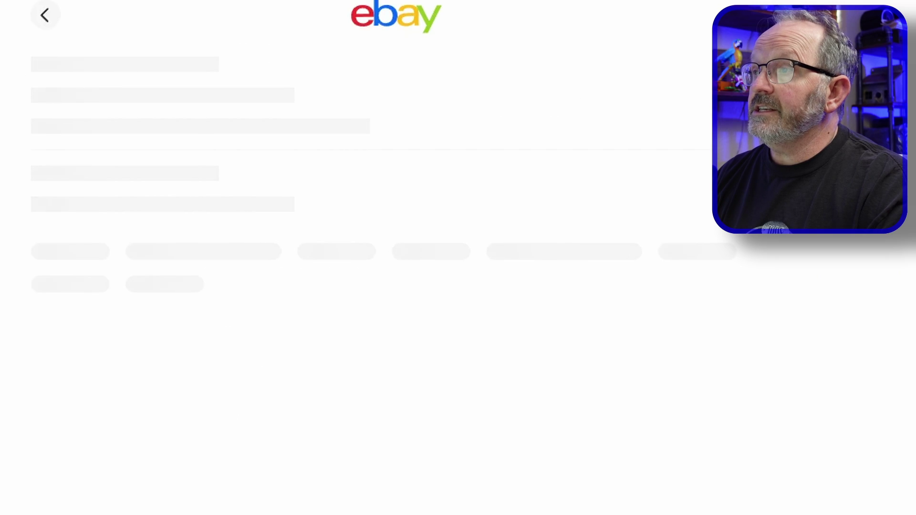
Start adding photos to the listing and browse to Internal storage > DCIM > Camera on the Scot's S25+ phone.
left_click(180, 416)
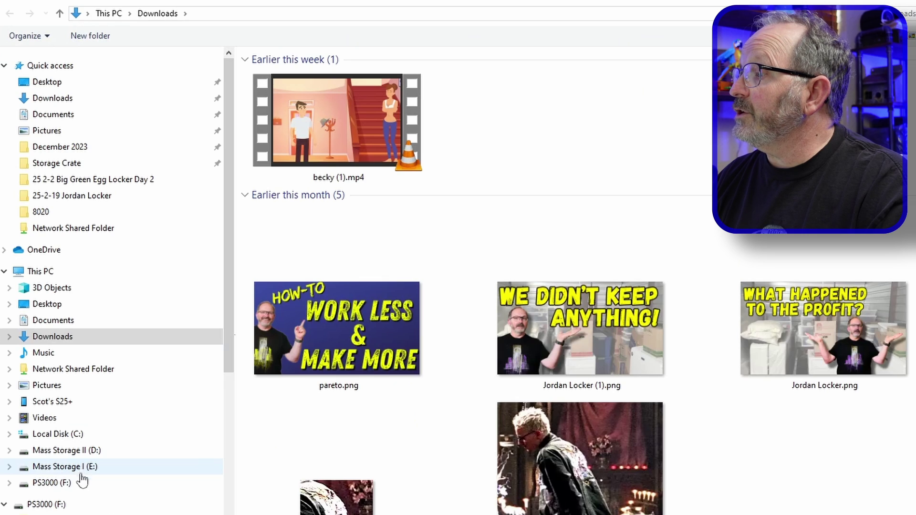
left_click(55, 406)
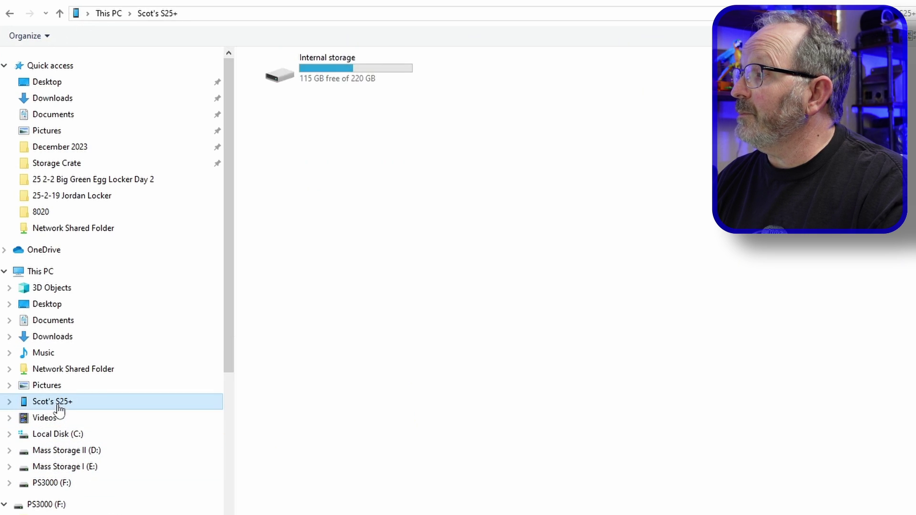
double_click(277, 76)
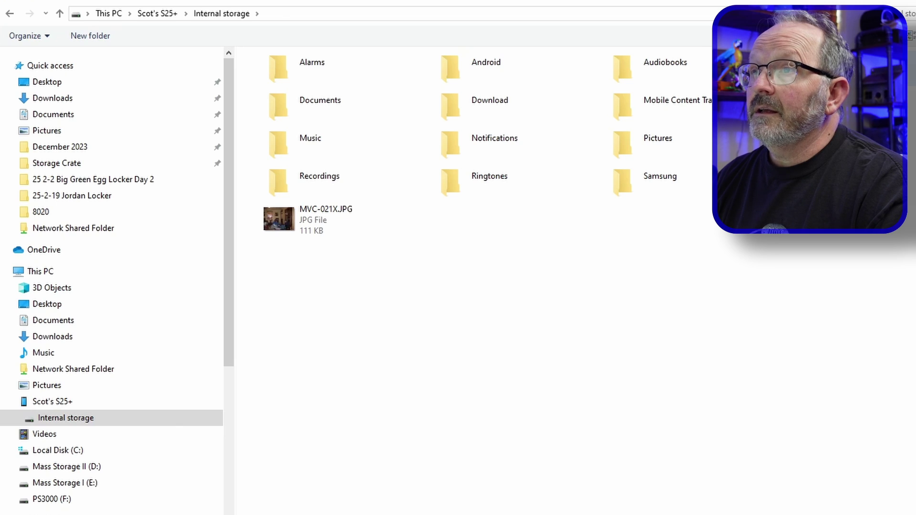
double_click(811, 68)
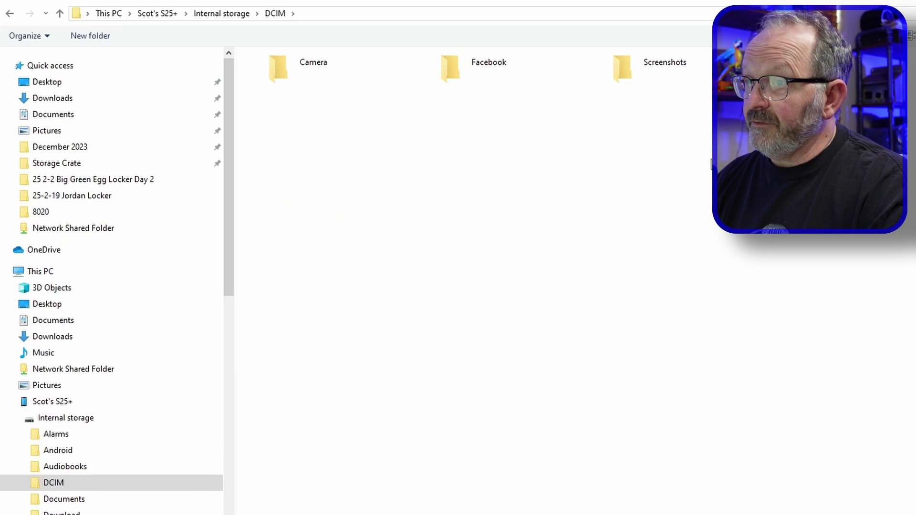
double_click(285, 76)
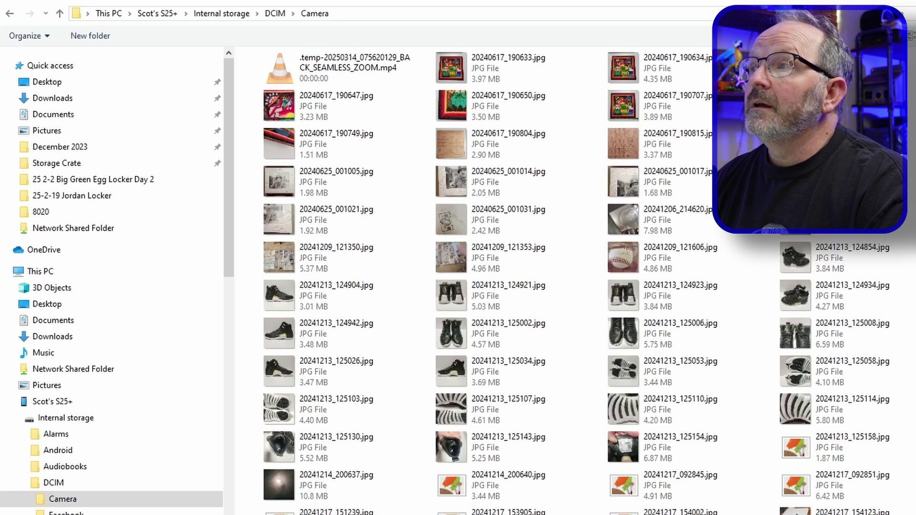
Try to upload the scale photos 20250318_155136.jpg through 20250318_155359.jpg directly from the phone's Camera folder.
scroll(573, 280, "down", 10)
scroll(573, 281, "down", 10)
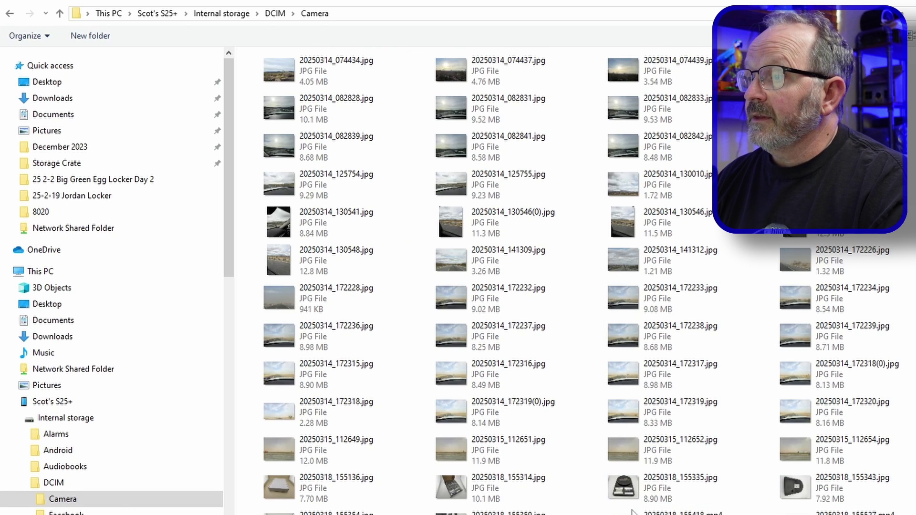
left_click(284, 495)
left_click(458, 496, "ctrl")
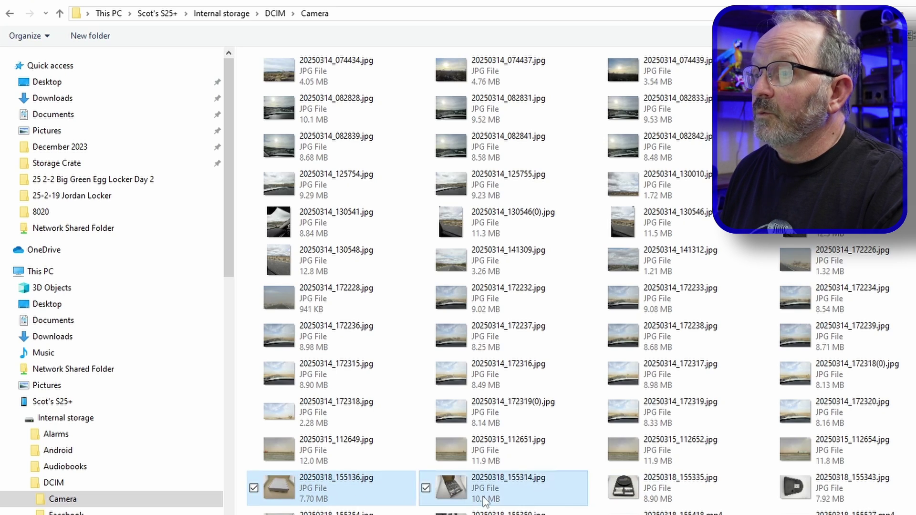
left_click(626, 495, "ctrl")
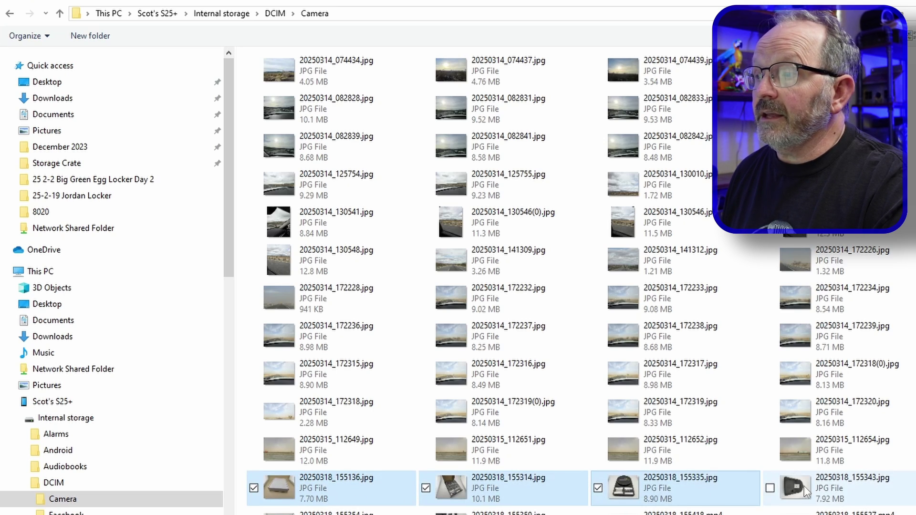
left_click(803, 486, "ctrl")
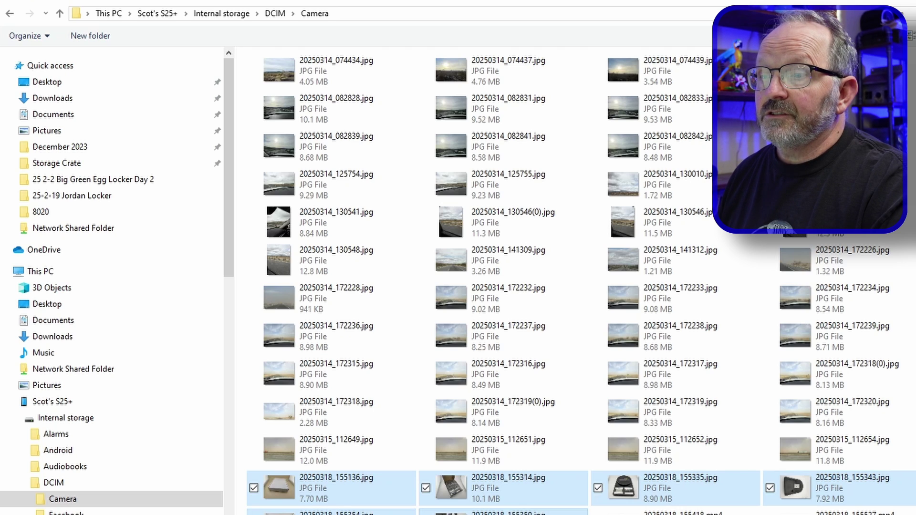
key("Return")
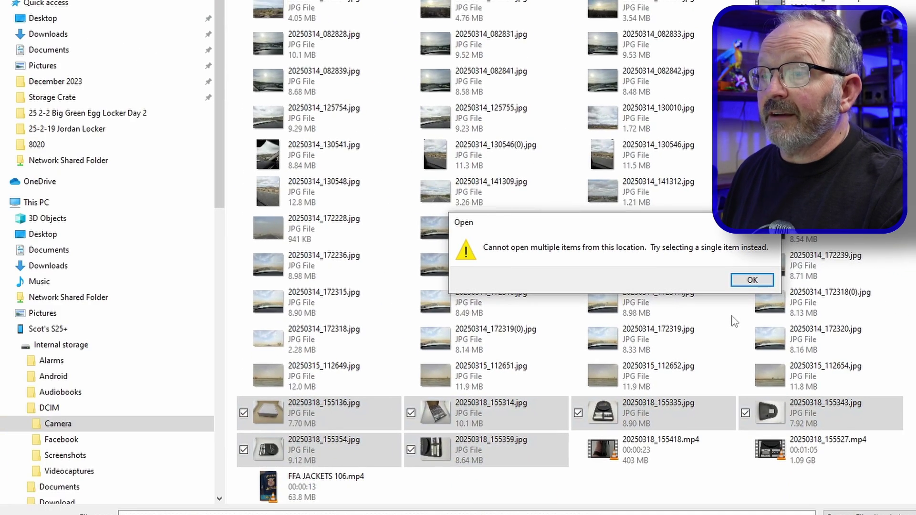
key("Return")
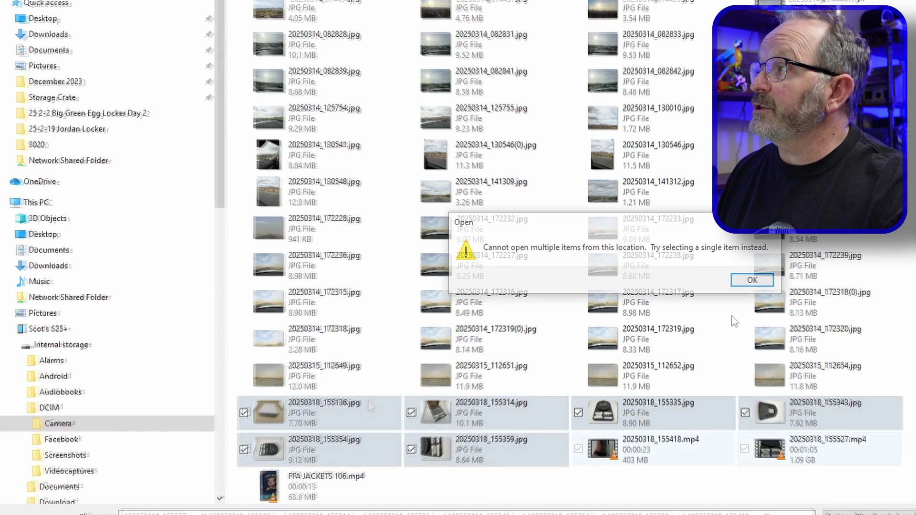
Copy the files 20250318_155136.jpg through 20250318_155527.mp4 from the phone's Camera folder to the Desktop.
left_click(352, 424)
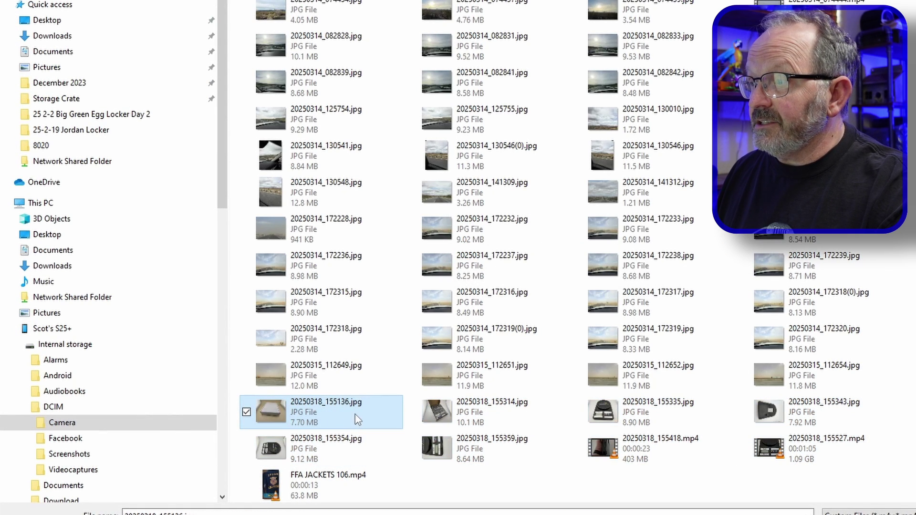
left_click(762, 458, "shift")
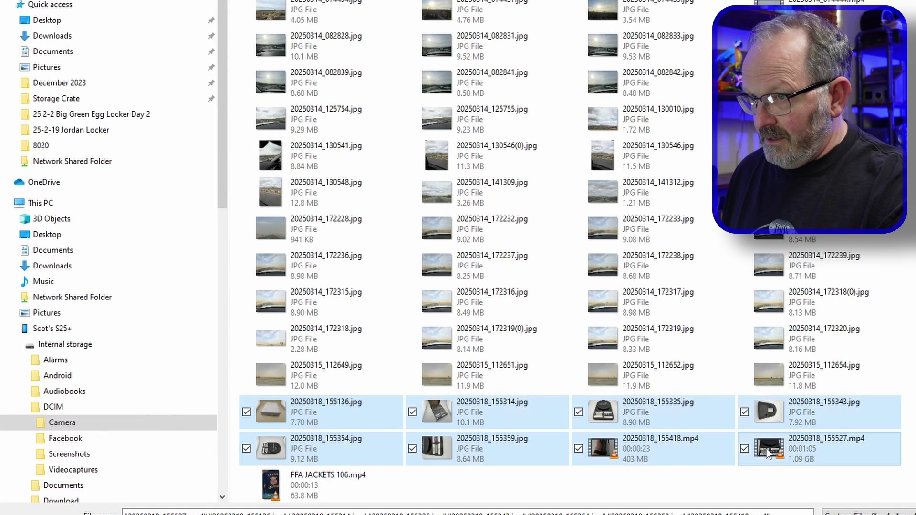
left_click_drag(334, 422, 91, 24)
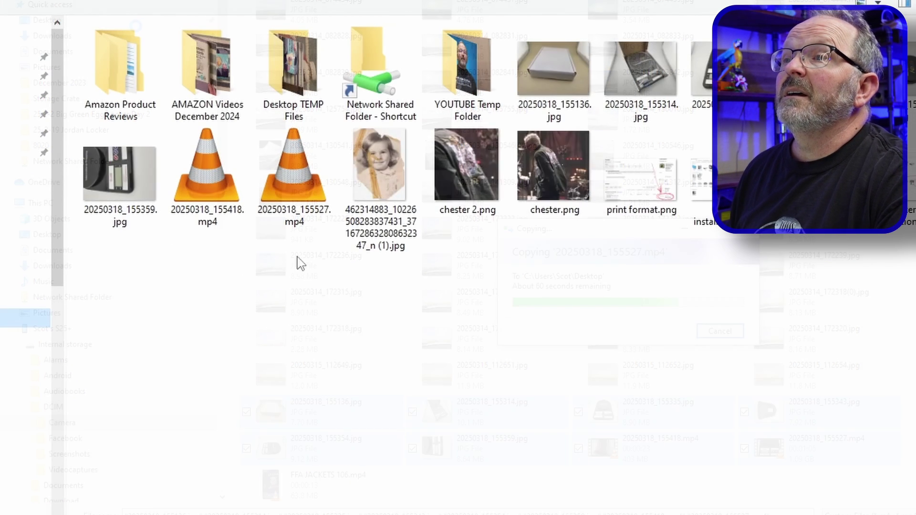
Upload photos 20250318_155136.jpg through 20250318_155359.jpg from the Desktop and make the front view of the scale the main listing photo.
left_click(563, 77)
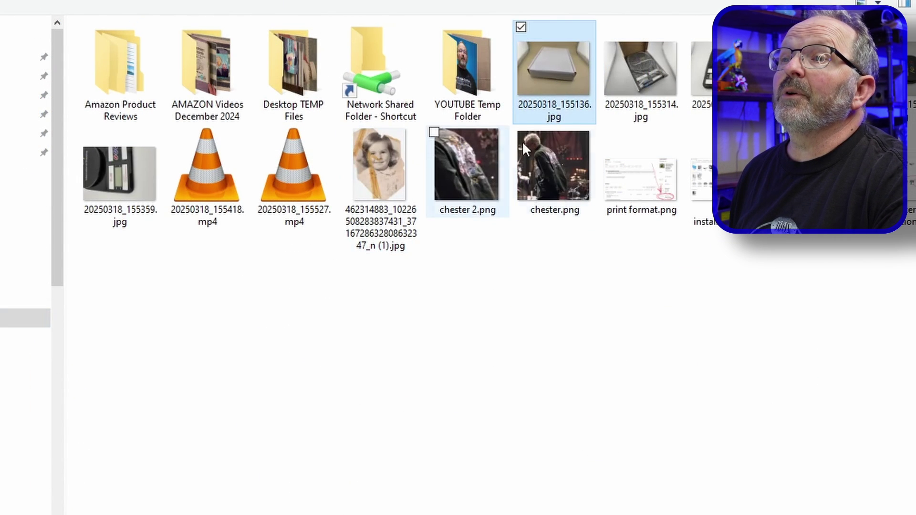
left_click(118, 178, "shift")
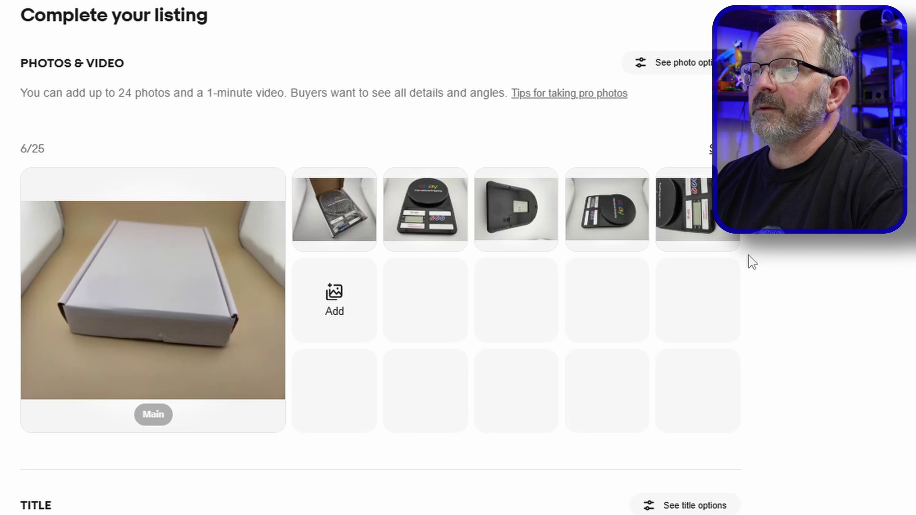
mouse_move(427, 217)
left_click_drag(429, 217, 241, 348)
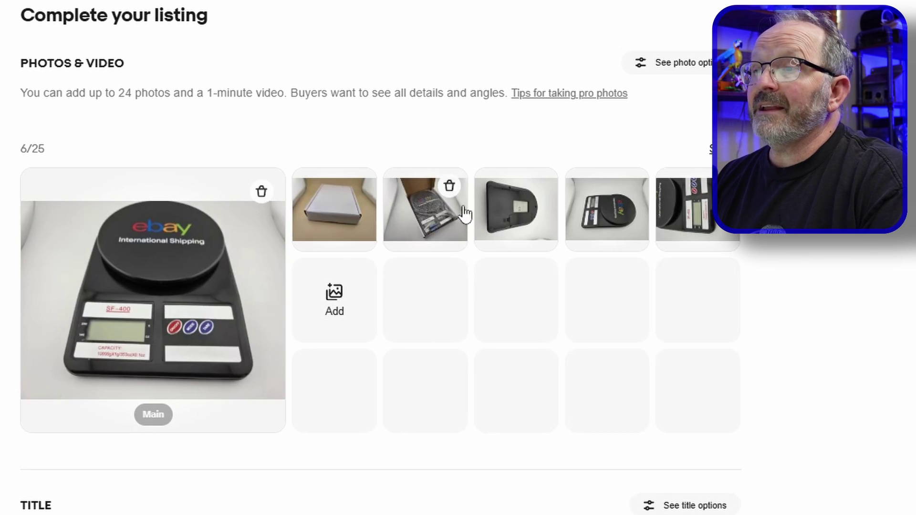
Crop the main listing photo closely around the front view of the scale.
left_click(225, 288)
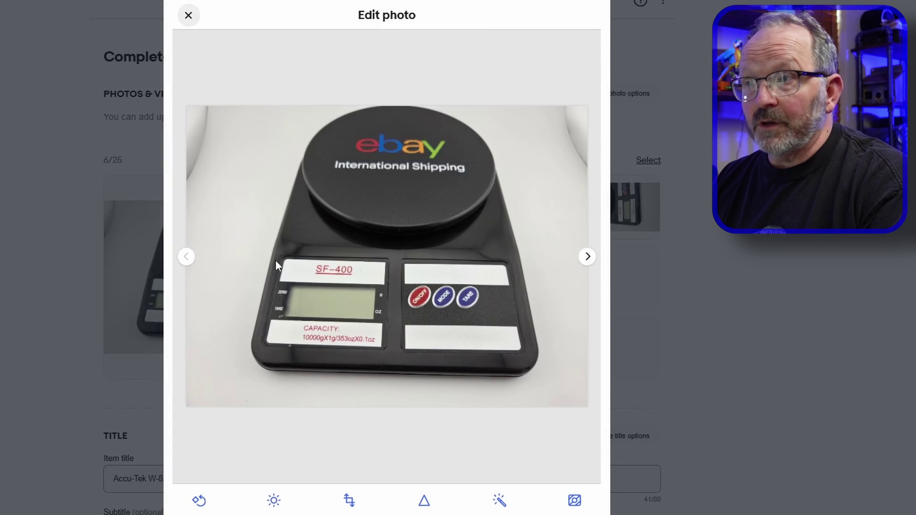
left_click(349, 501)
left_click_drag(586, 407, 543, 387)
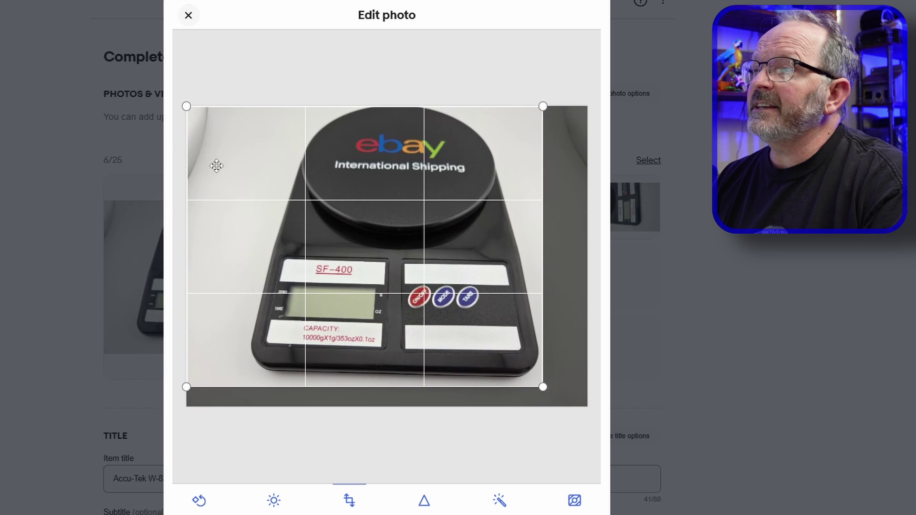
left_click_drag(187, 104, 244, 100)
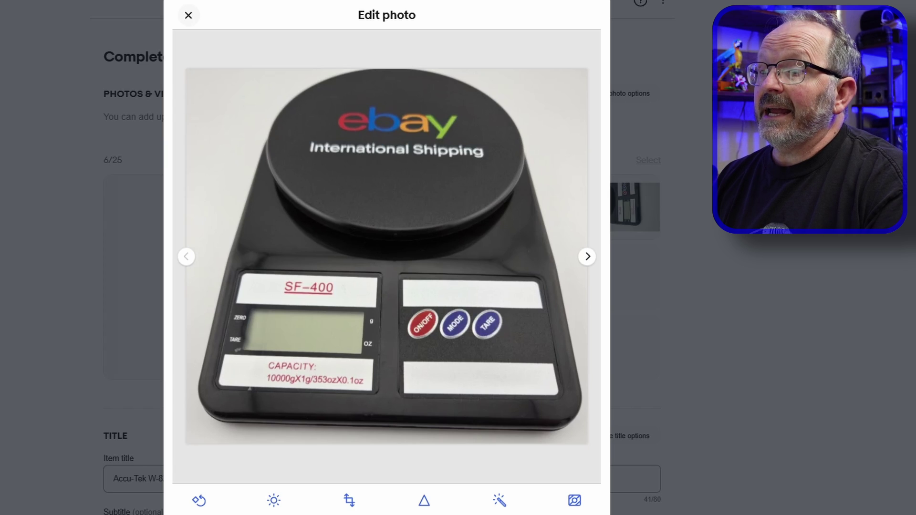
key("Escape")
Crop the photo of the closed white box closely around the box.
mouse_move(344, 220)
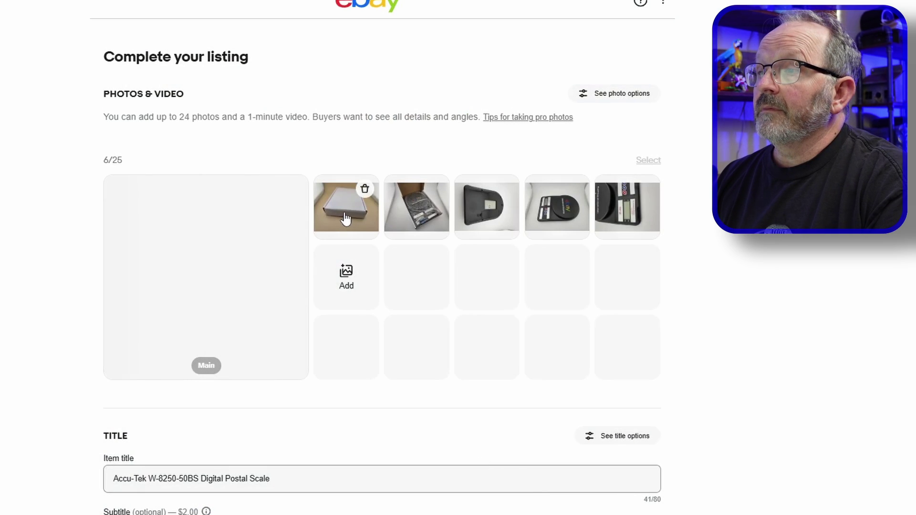
left_click(346, 218)
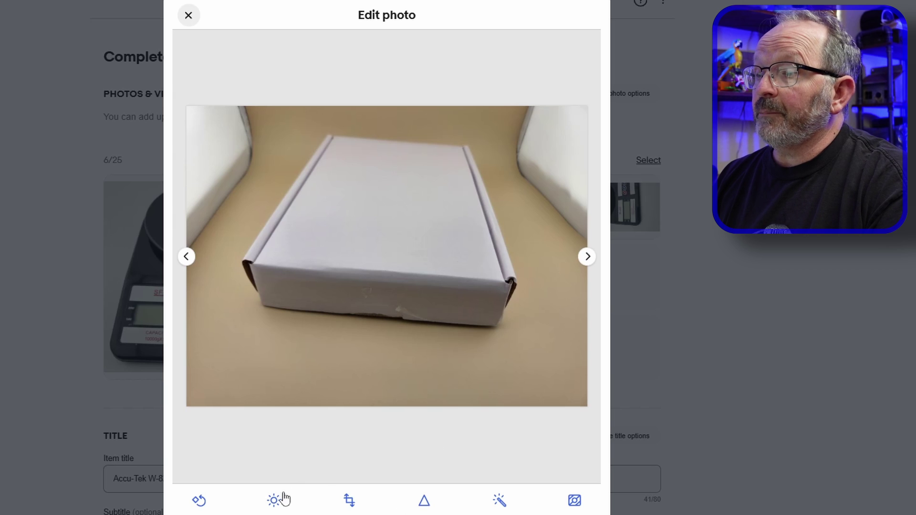
left_click(350, 500)
left_click_drag(587, 407, 517, 340)
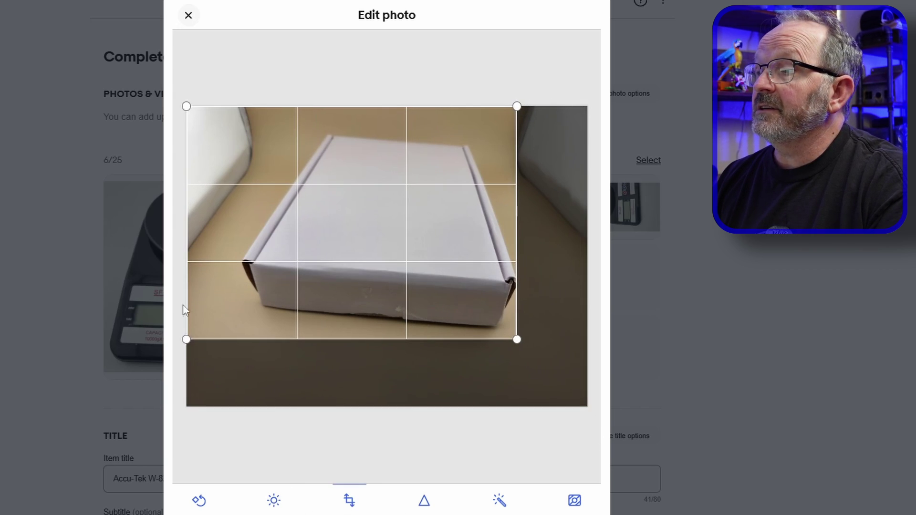
left_click_drag(185, 105, 250, 110)
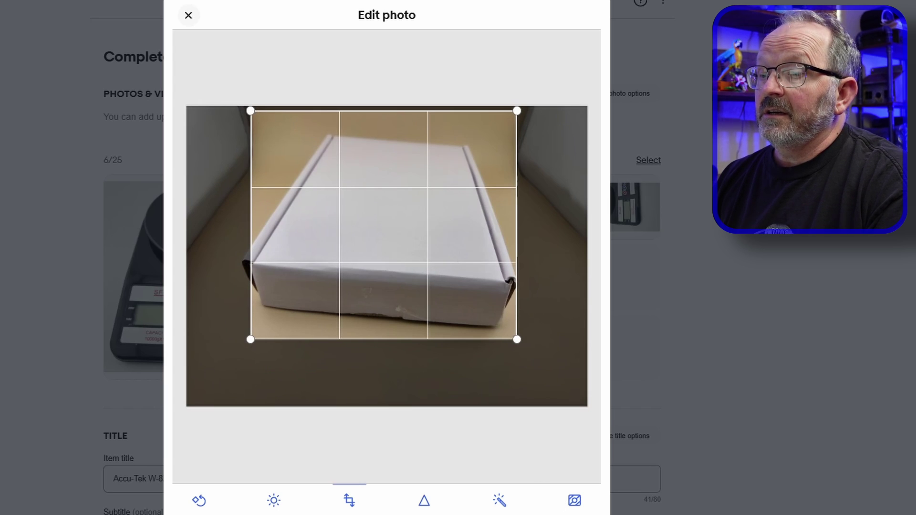
left_click(563, 514)
left_click(562, 514)
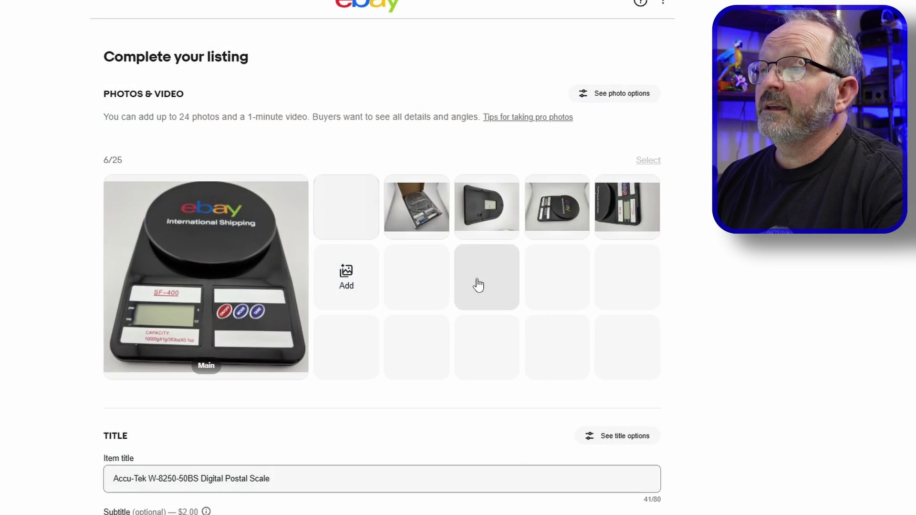
Crop the photo of the open box with the bubble-wrapped scale to remove the empty background.
left_click(416, 212)
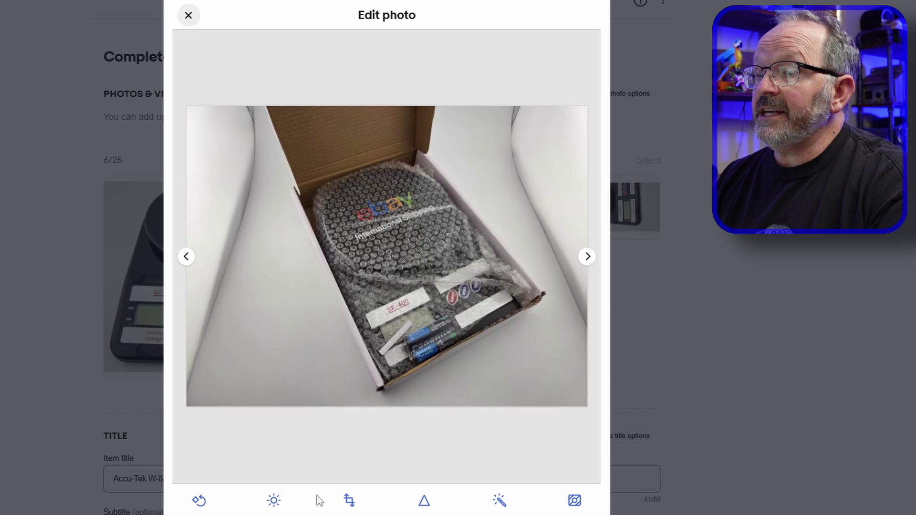
left_click(348, 500)
left_click_drag(186, 406, 287, 383)
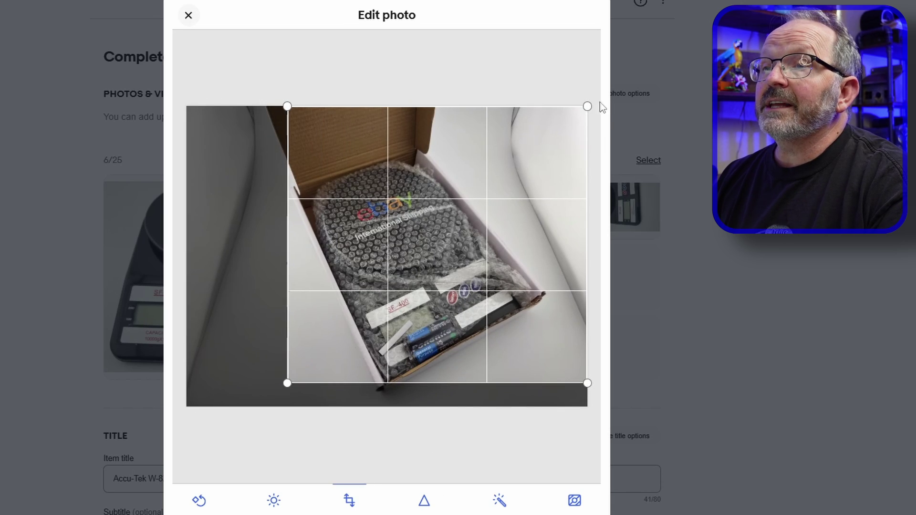
left_click_drag(588, 107, 522, 179)
left_click_drag(463, 270, 463, 244)
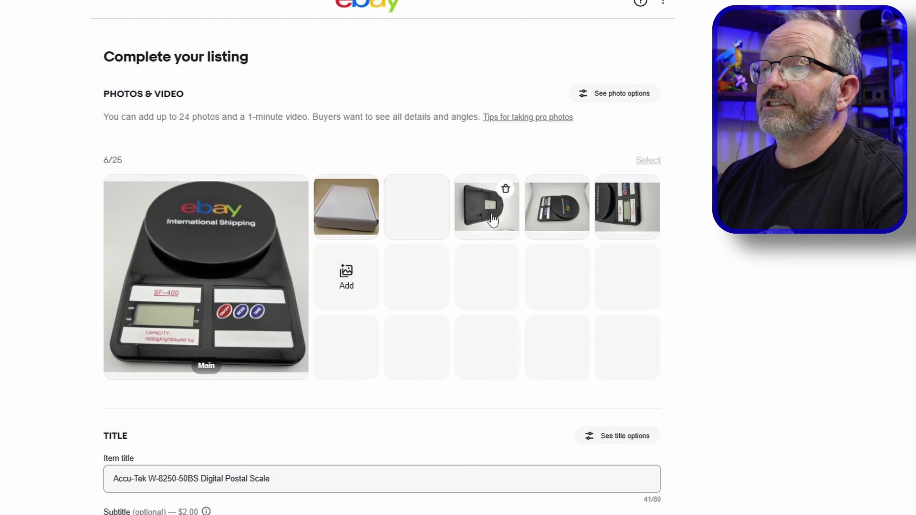
Crop the three remaining photos of the scale's underside, sideways full view and display, rotating the display close-up.
left_click(491, 213)
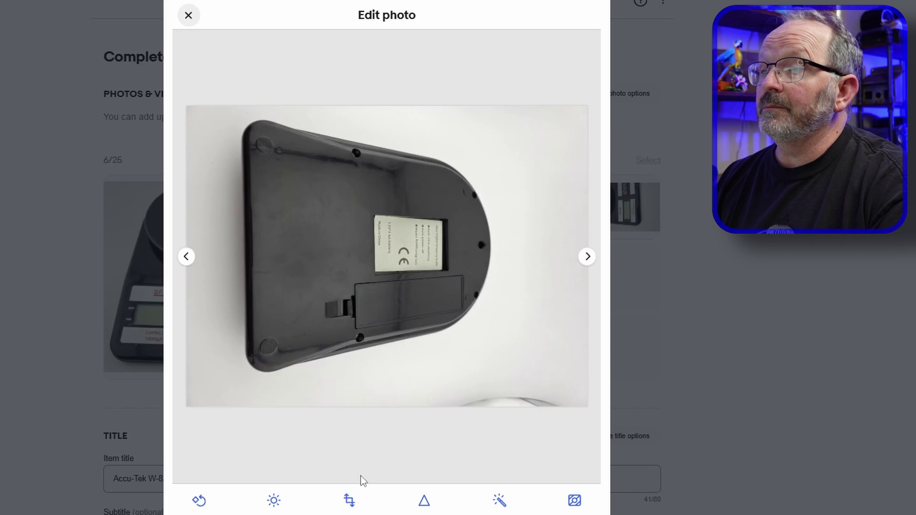
left_click(349, 501)
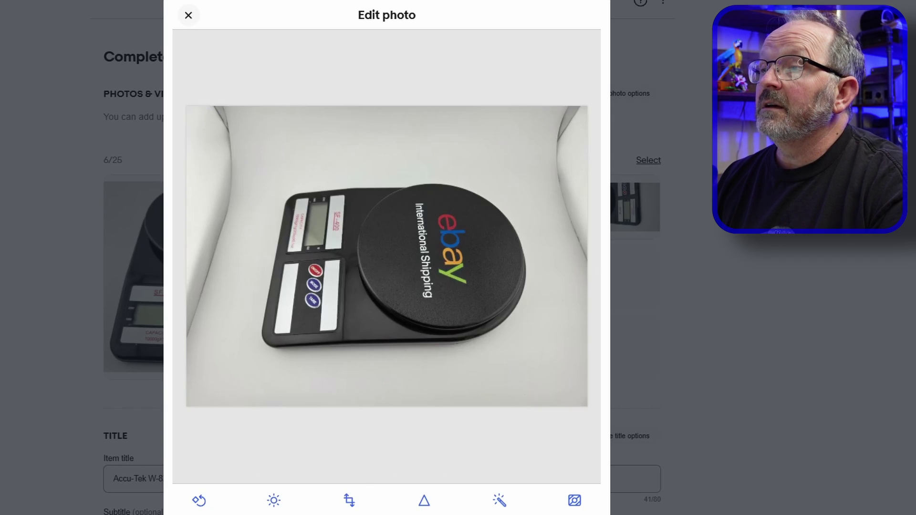
left_click(349, 500)
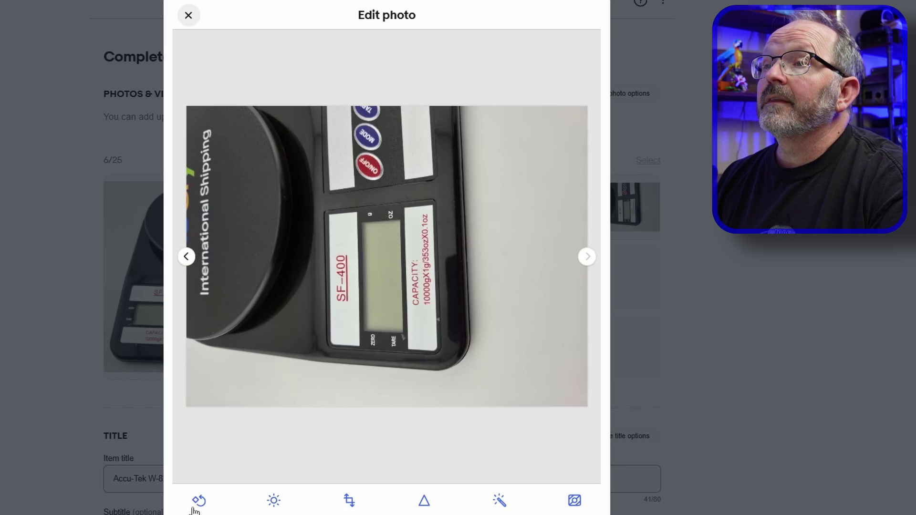
left_click(194, 509)
left_click(349, 501)
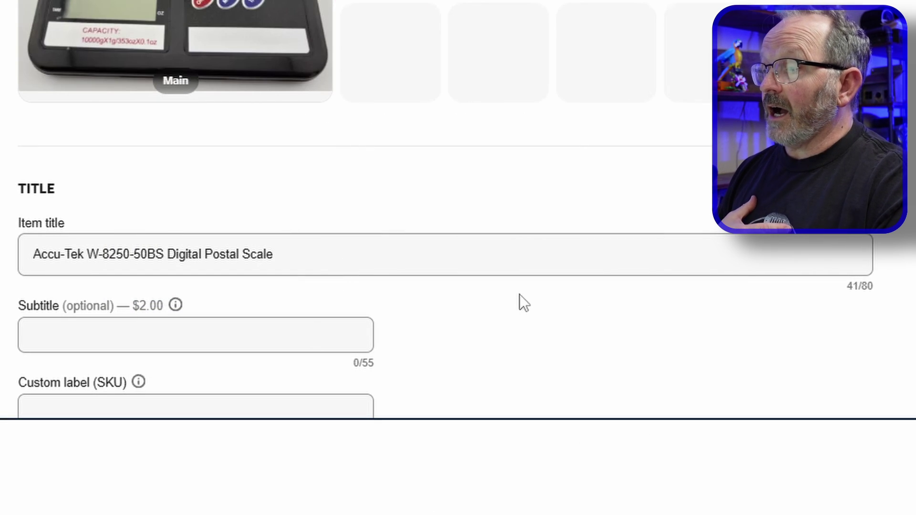
Replace the brand and model at the start of the item title so it reads "EBAY Digital Postal Scale".
scroll(298, 172, "down", 3)
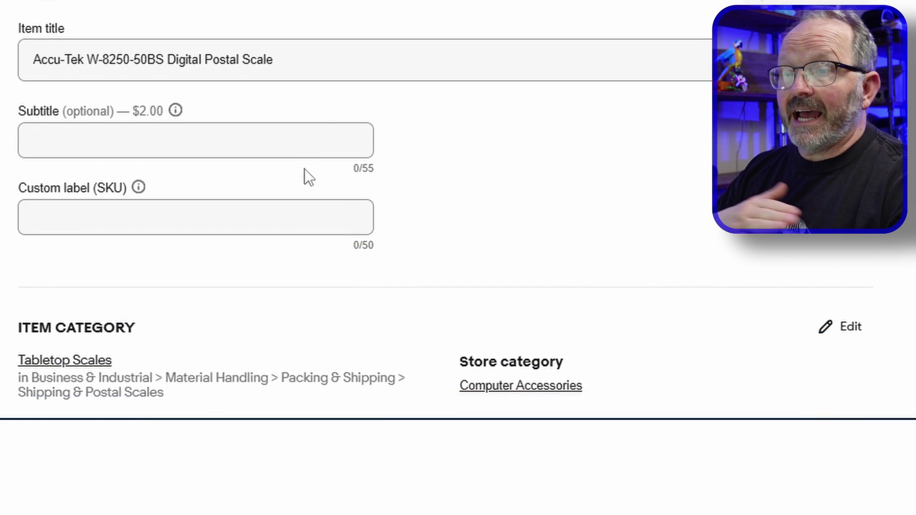
left_click_drag(167, 59, 2, 56)
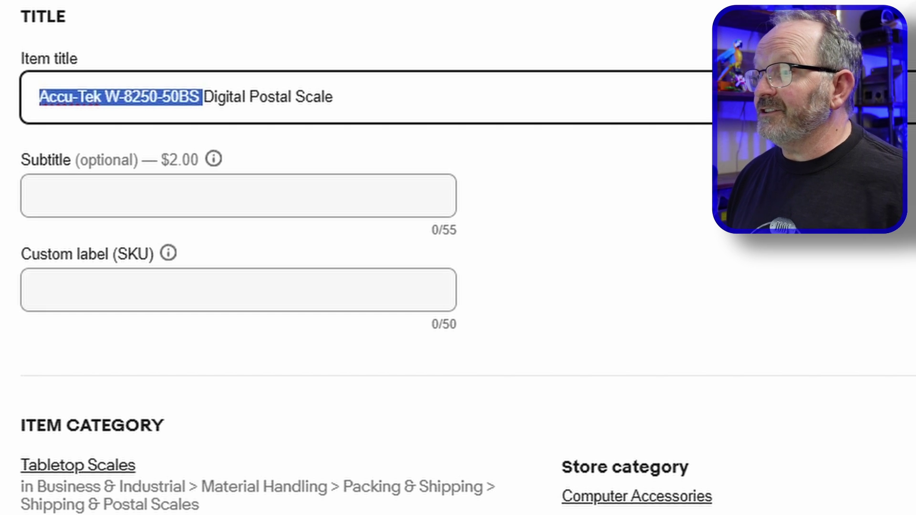
type("EBAY")
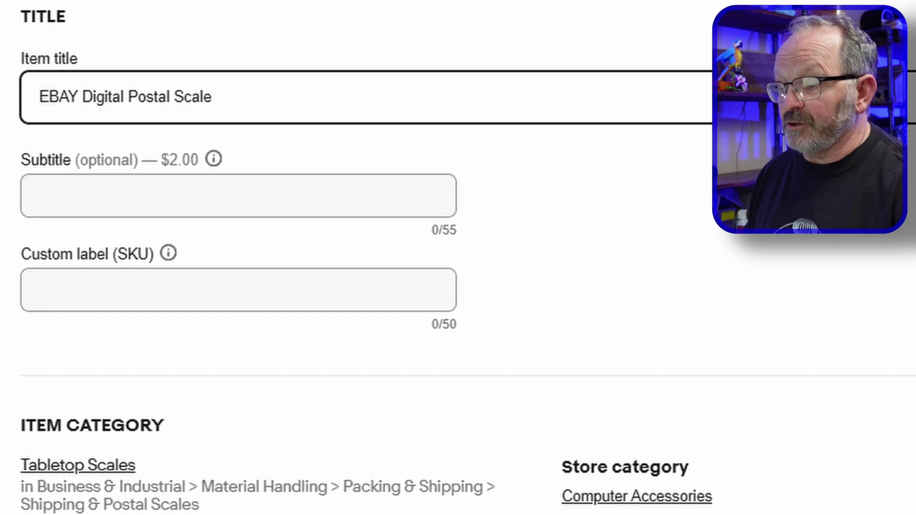
Extend the item title to read "EBAY Digital Postal Scale Portable Table Top SF-400 20lb Capacity Batteries INC".
left_click(310, 98)
type("SF-4")
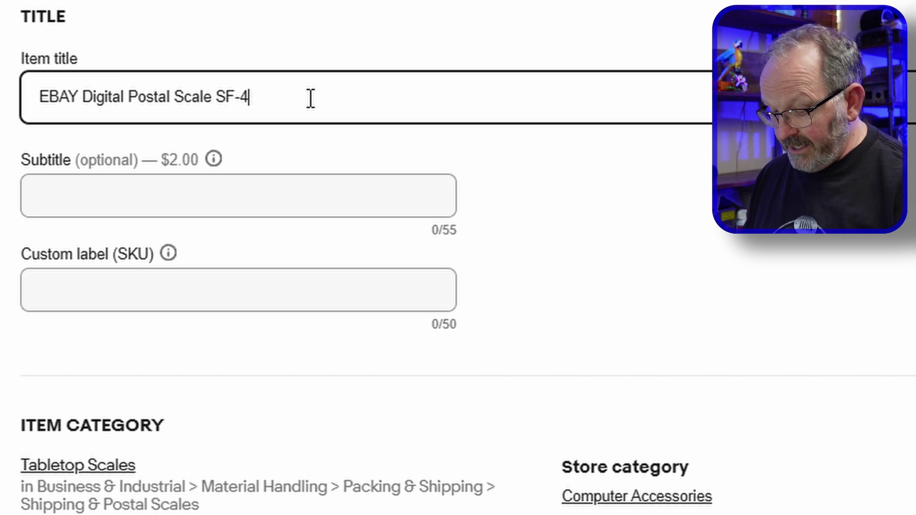
type("00")
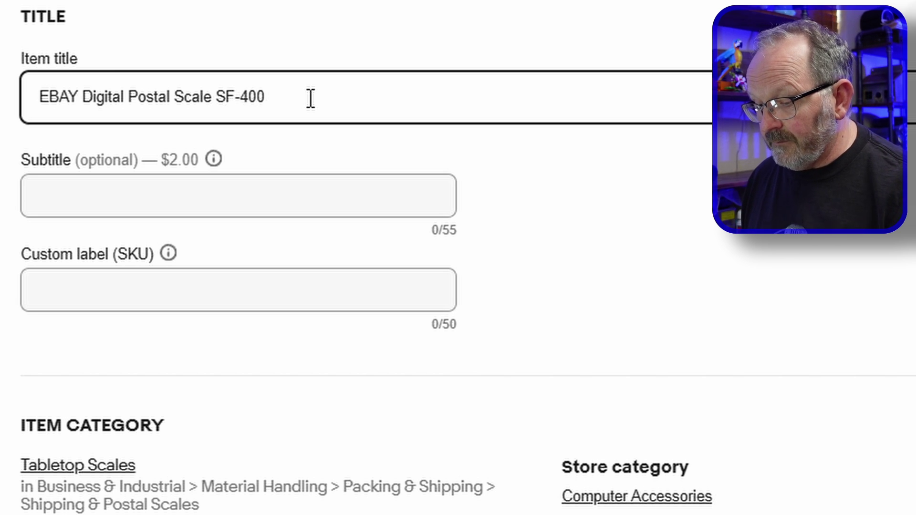
type(" Ca")
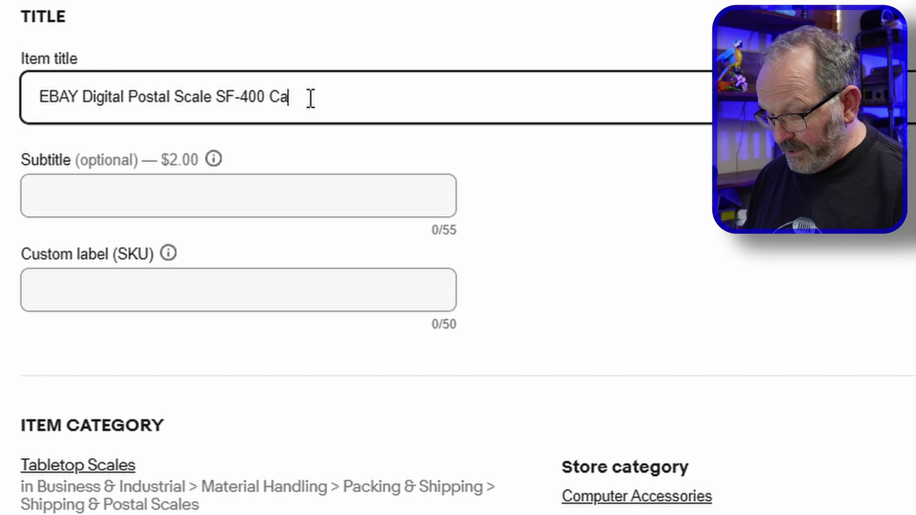
type("pacity")
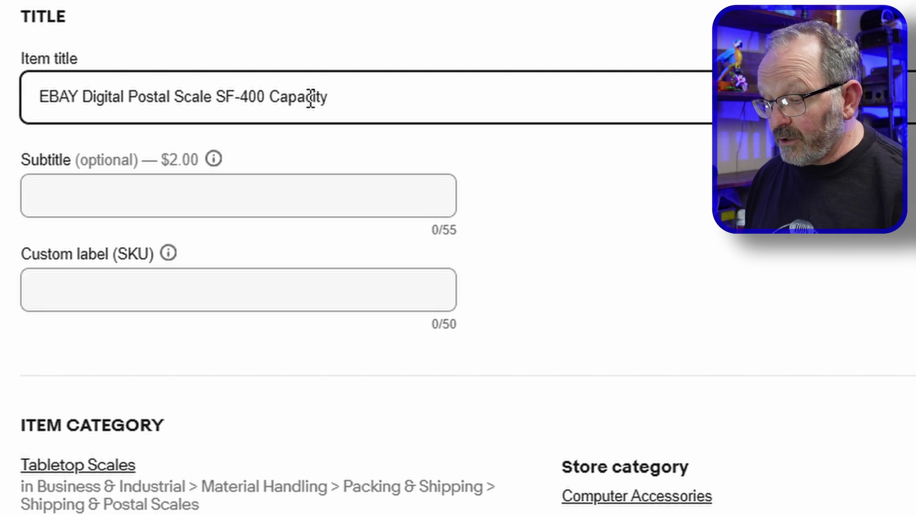
type("3")
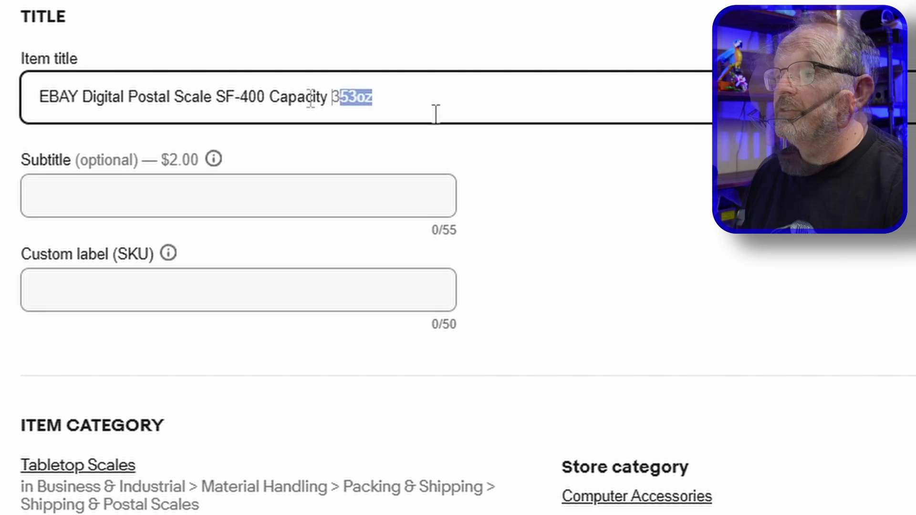
key("BackSpace")
key("BackSpace")
type("20lb")
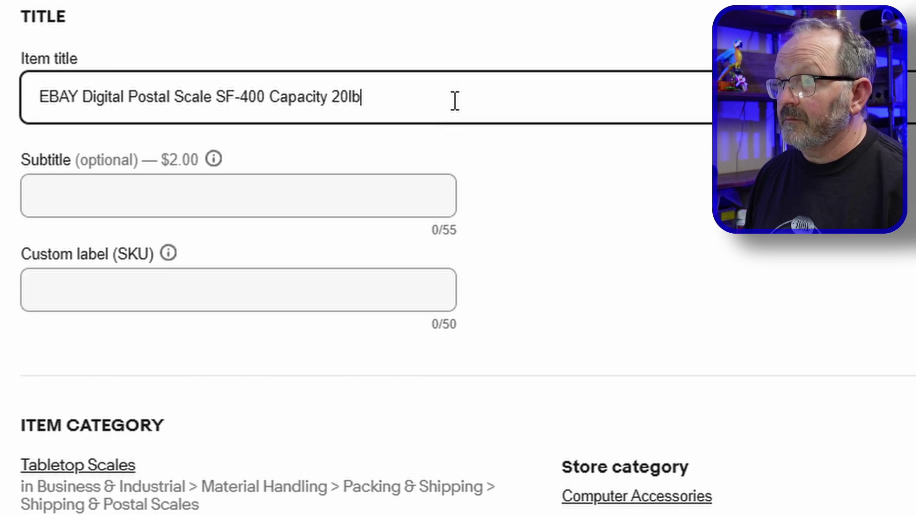
double_click(292, 100)
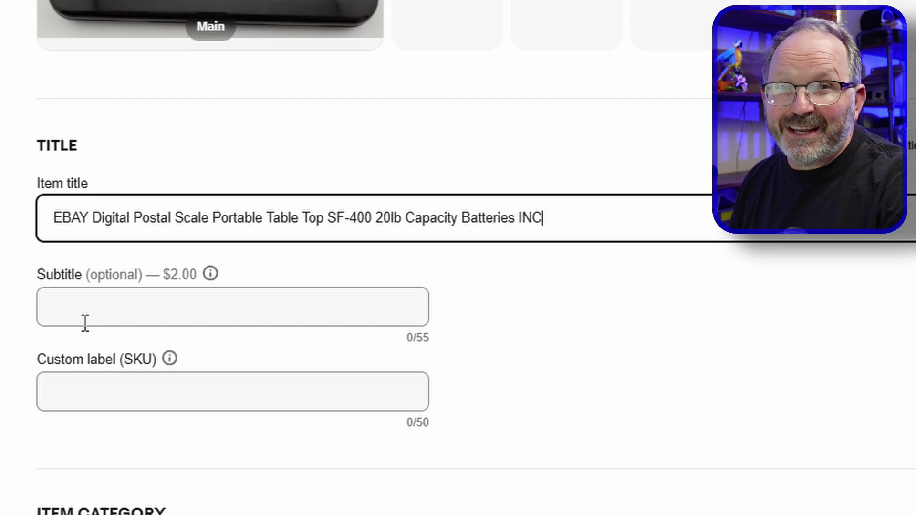
Set the custom label (SKU) to "Shelf in Office", using the saved suggestion.
left_click(94, 386)
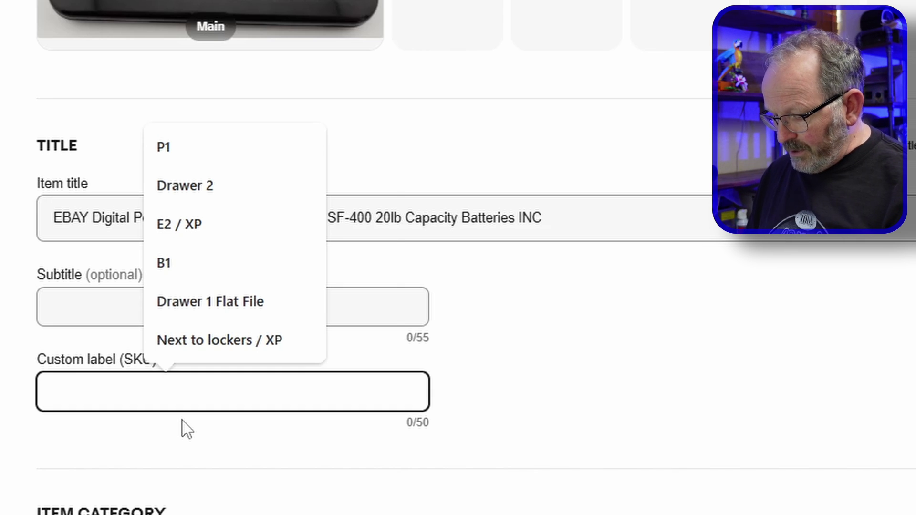
type("Shelf in office")
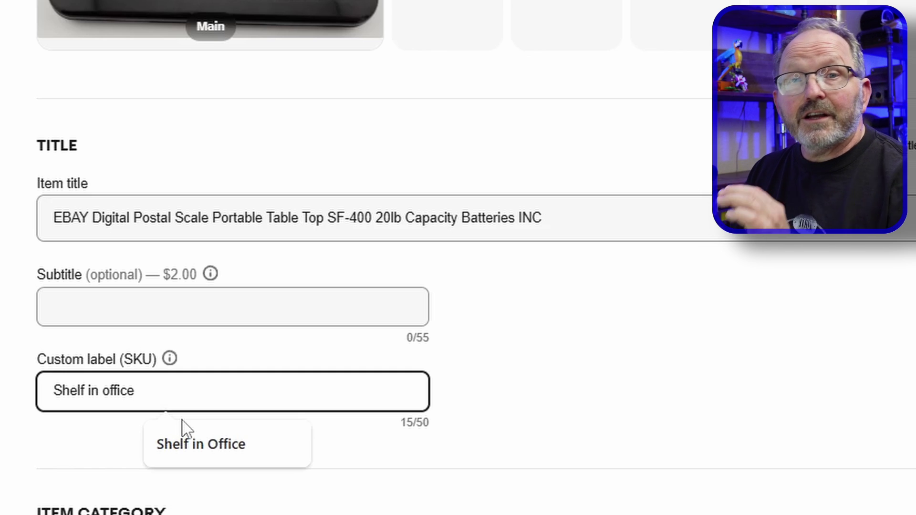
left_click(231, 457)
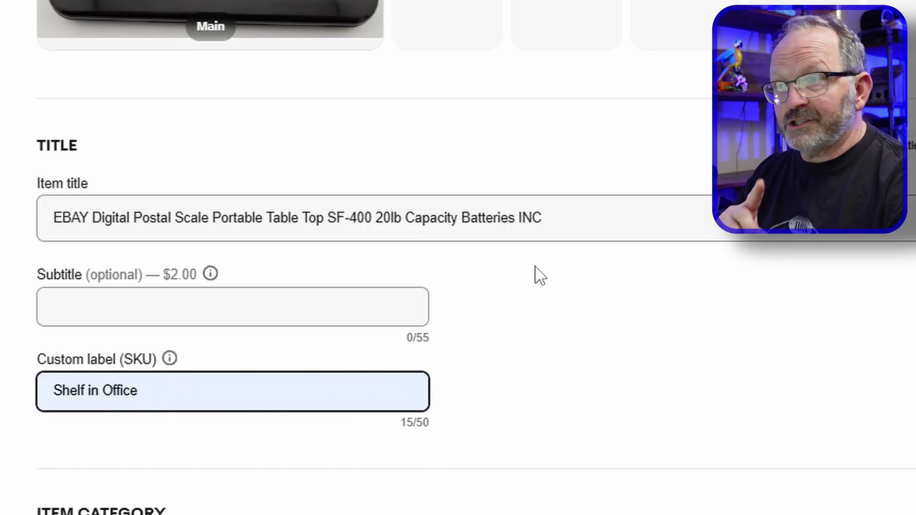
Replace the UPC in the item specifics with N/A.
scroll(518, 295, "down", 2)
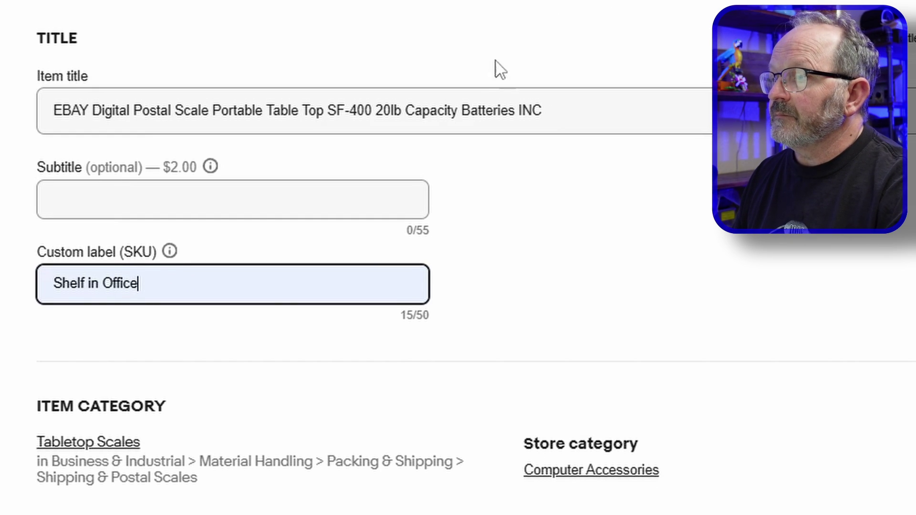
scroll(470, 94, "down", 8)
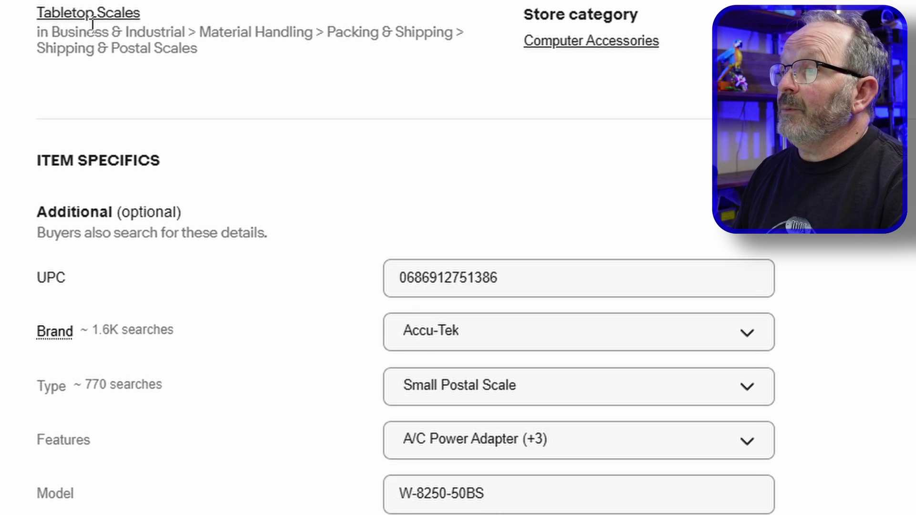
scroll(409, 76, "down", 3)
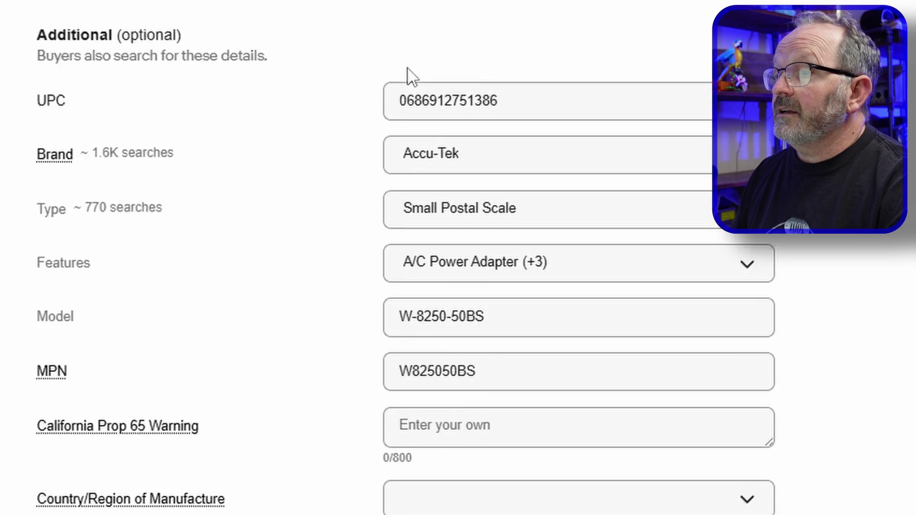
scroll(409, 76, "down", 1)
left_click_drag(532, 57, 368, 45)
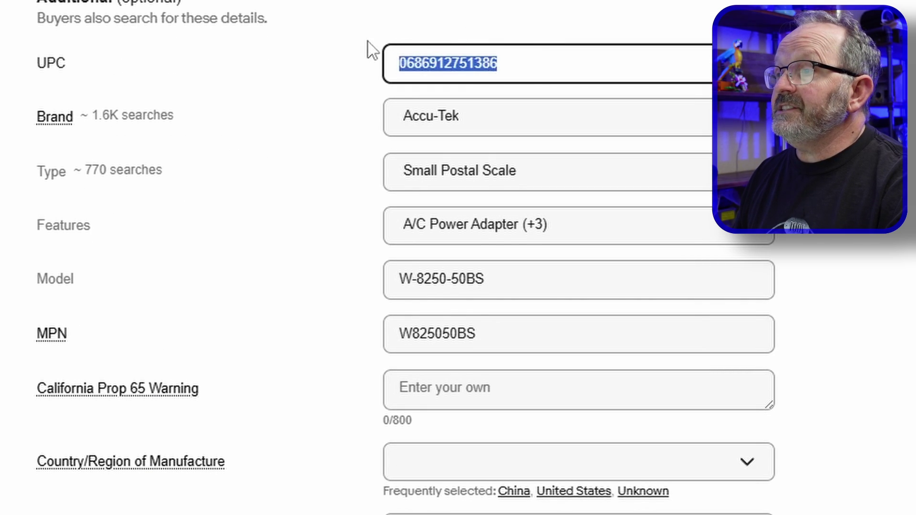
key("BackSpace")
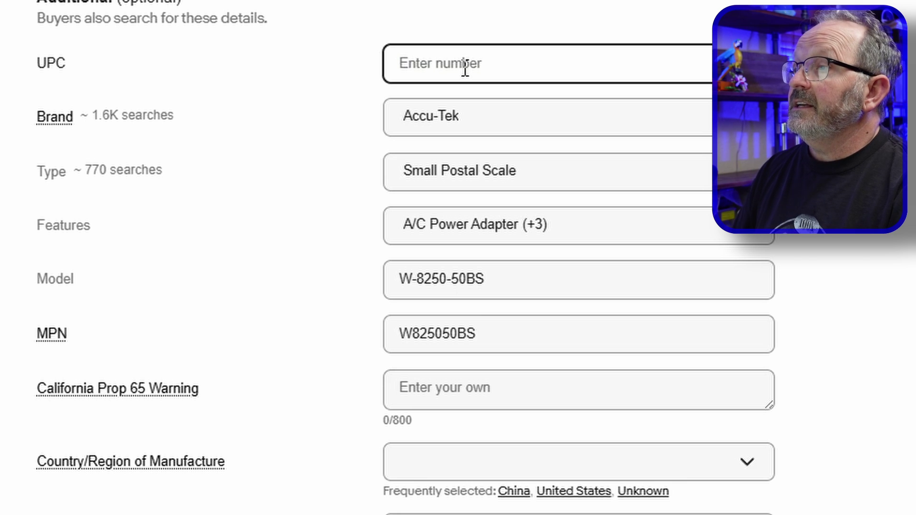
type("N")
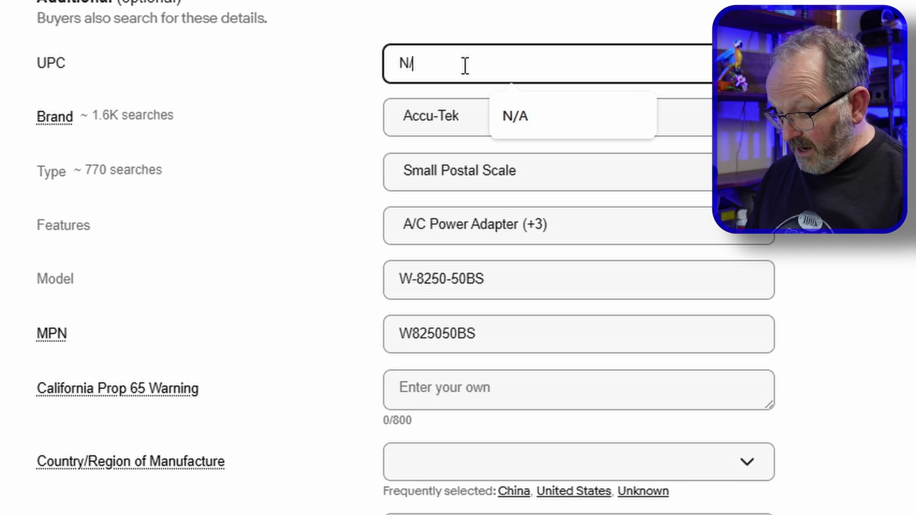
type("/Z")
key("BackSpace")
type("A")
Set the brand in the item specifics to the custom value EBAY.
left_click(455, 123)
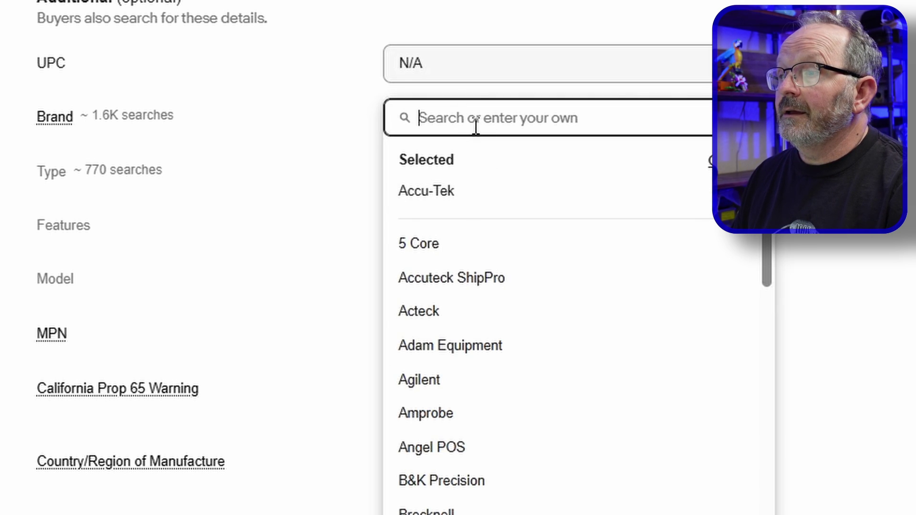
type("EBAY")
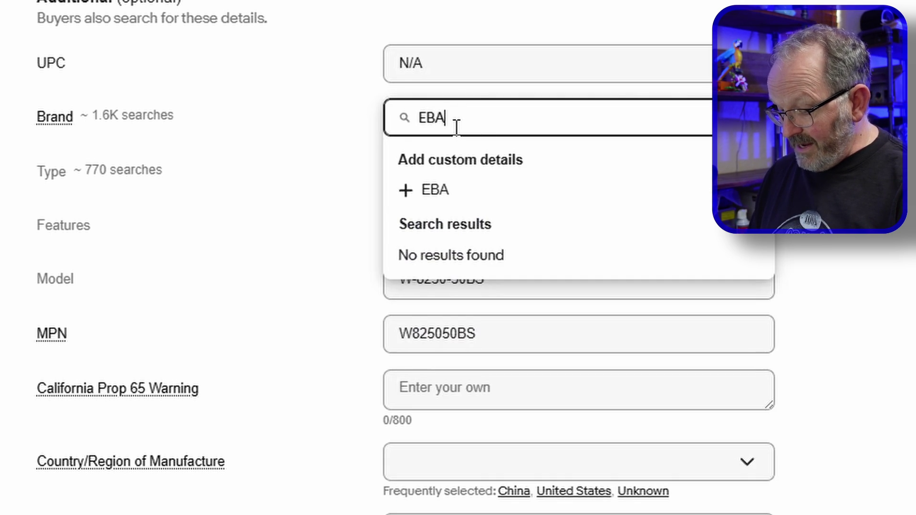
left_click(438, 196)
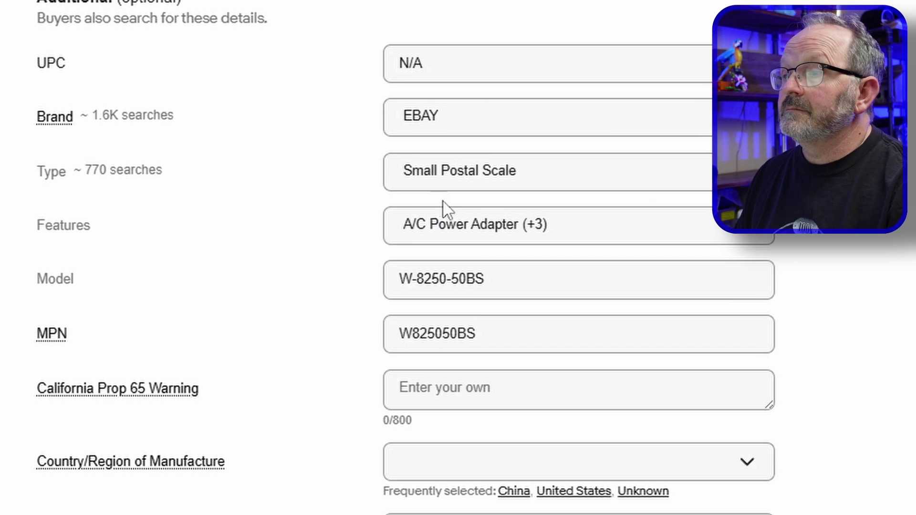
Remove A/C Power Adapter, Auto-Off and Backlit Display from the scale's selected features.
left_click(496, 237)
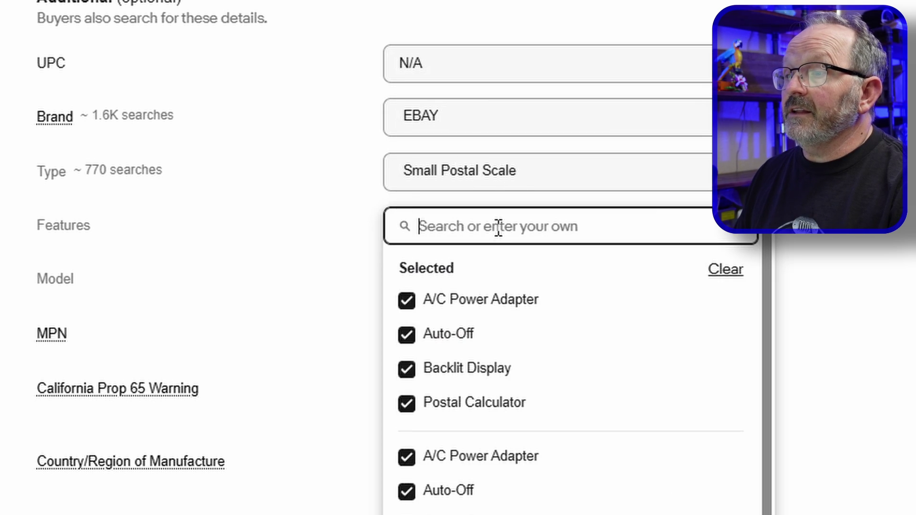
left_click(408, 307)
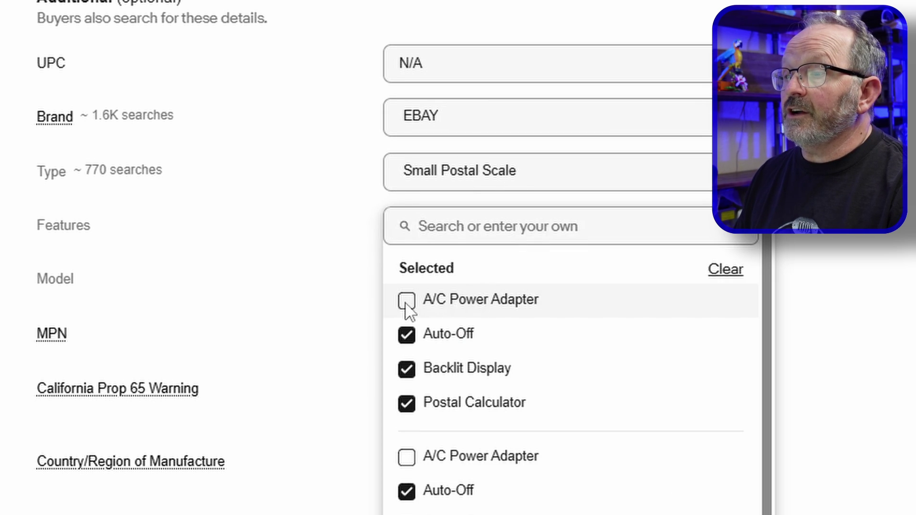
left_click(407, 336)
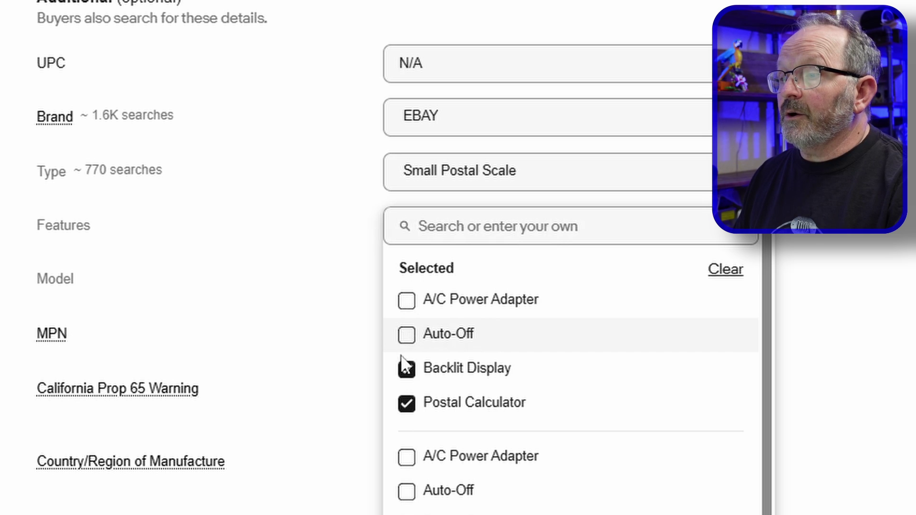
left_click(406, 370)
Set the model to SF-400 and clear the MPN in the item specifics.
scroll(568, 344, "down", 5)
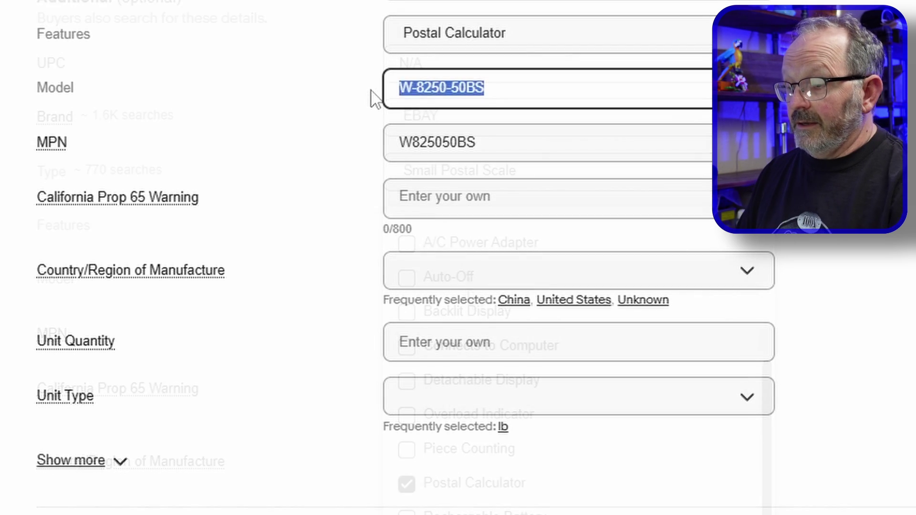
type("SF-400")
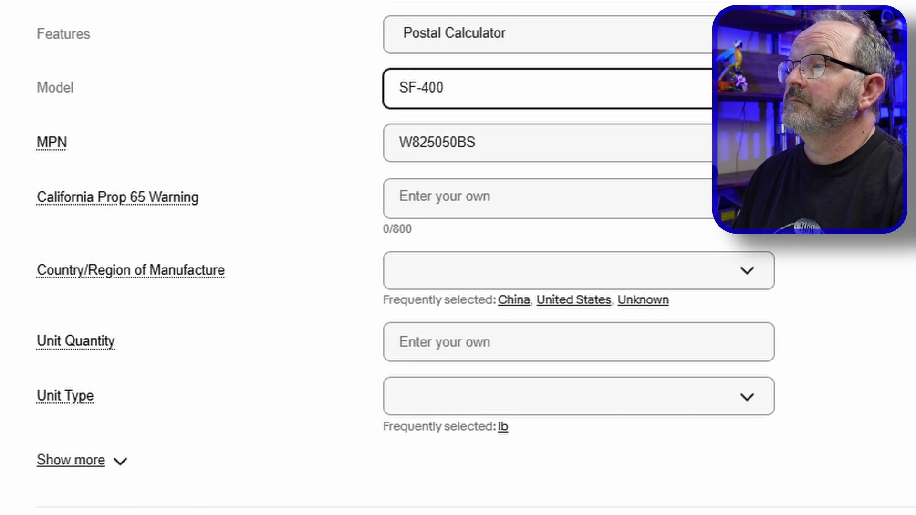
left_click_drag(477, 142, 331, 138)
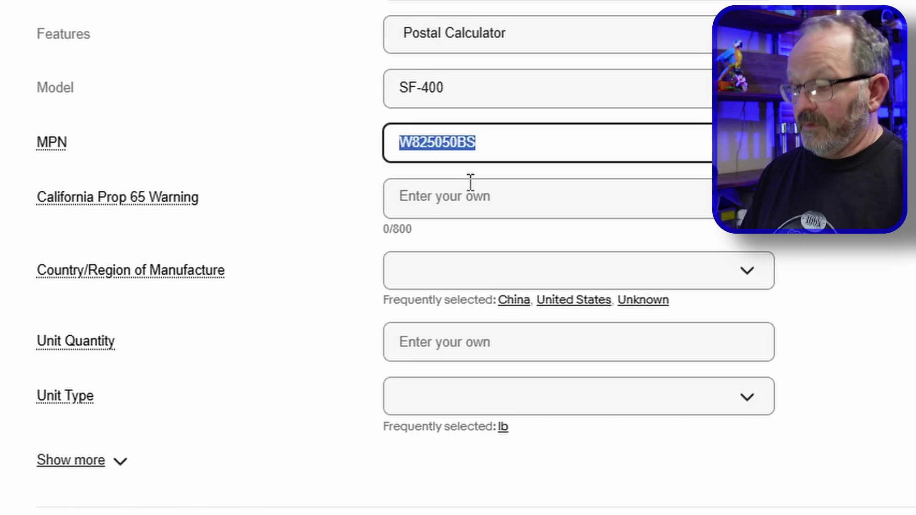
key("BackSpace")
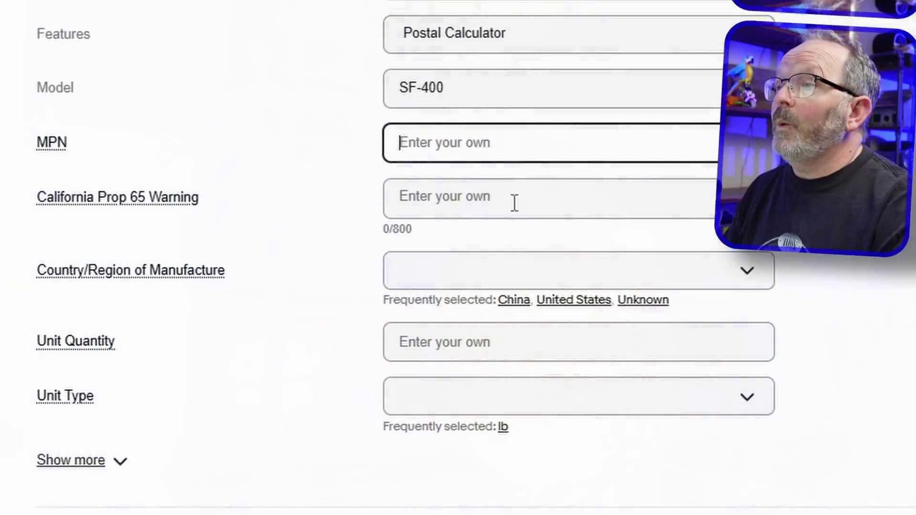
Add the custom feature "Auto Zero" and the listed Auto-Off option to the scale's features.
left_click(514, 43)
left_click(514, 43)
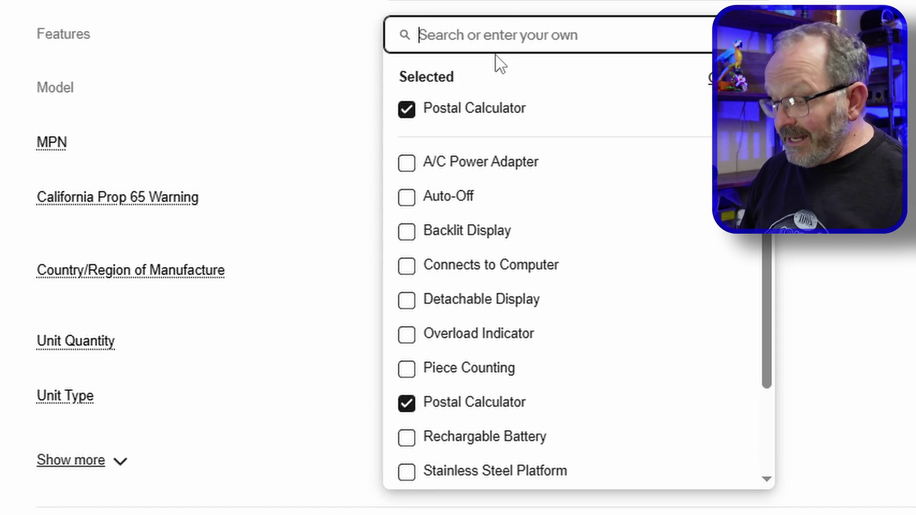
type("Auto")
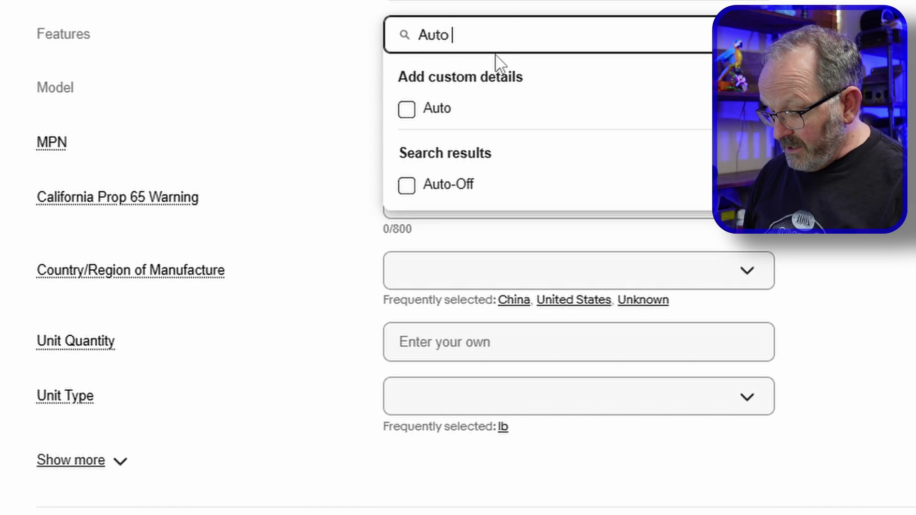
type(" Zero")
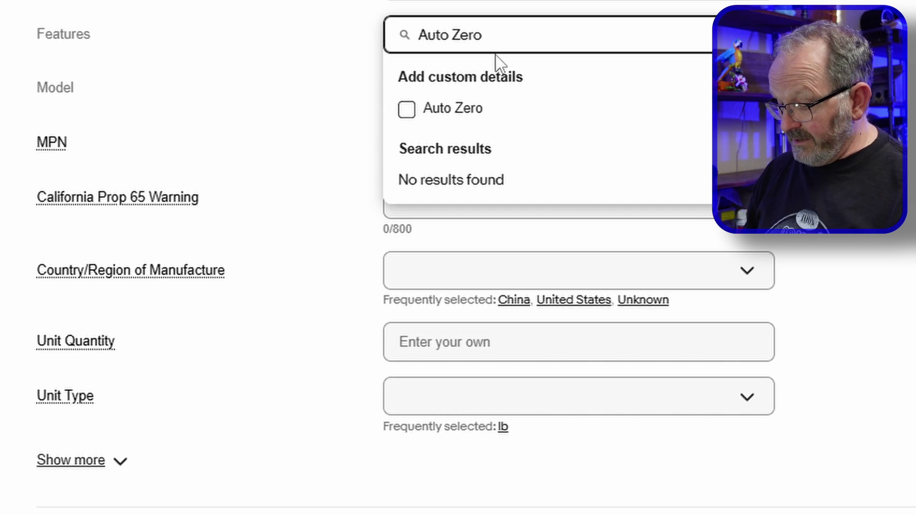
left_click(401, 115)
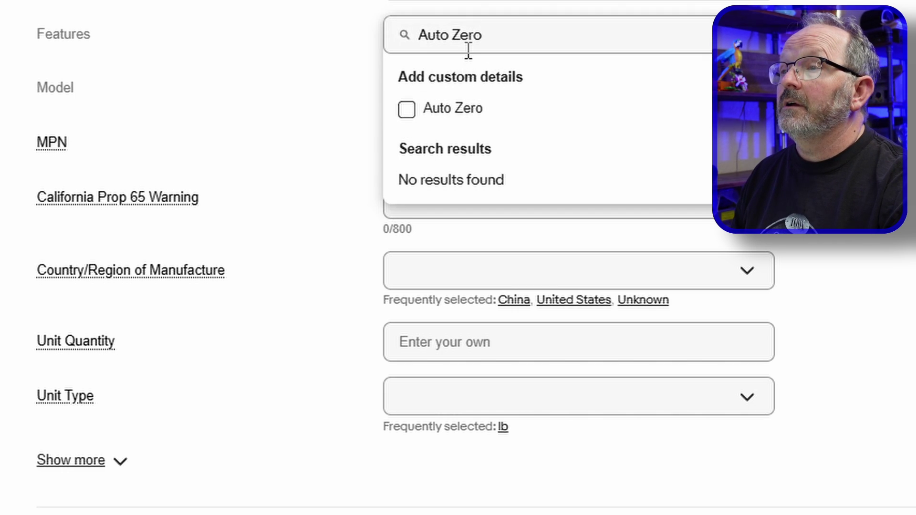
left_click(405, 114)
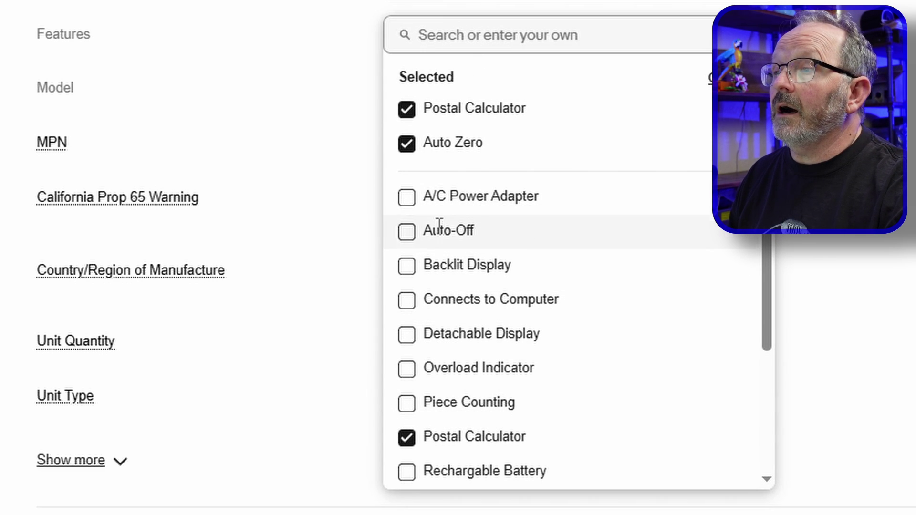
left_click(406, 232)
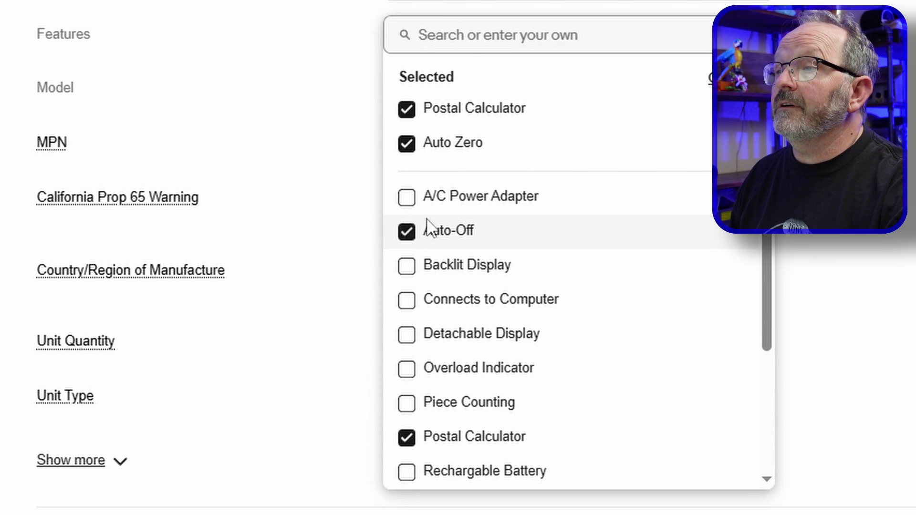
Add the custom feature "Model Functioning (g/oz)" to the scale's features.
left_click(493, 31)
scroll(491, 29, "down", 1)
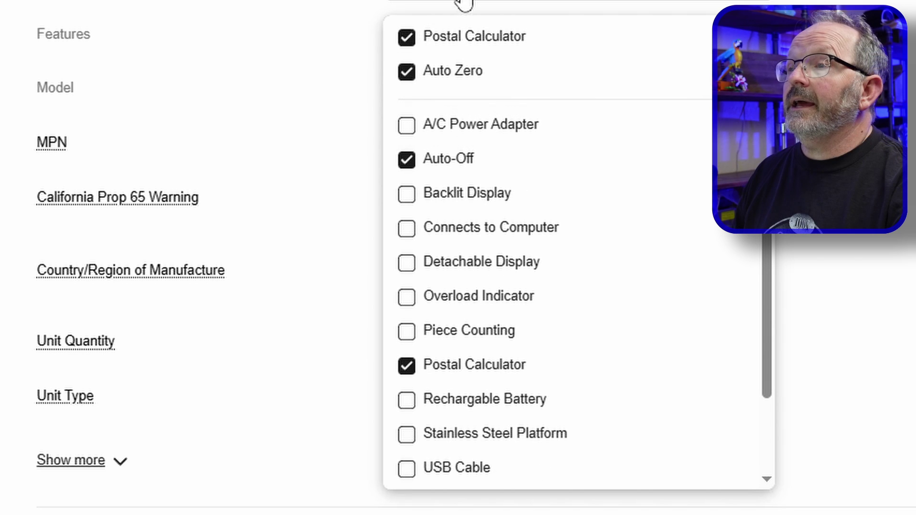
scroll(541, 80, "up", 1)
scroll(549, 91, "up", 3)
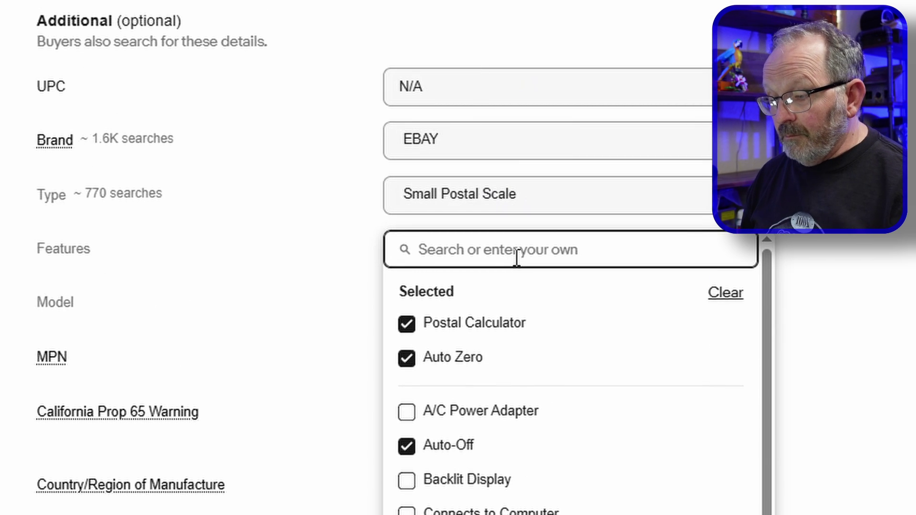
key("super")
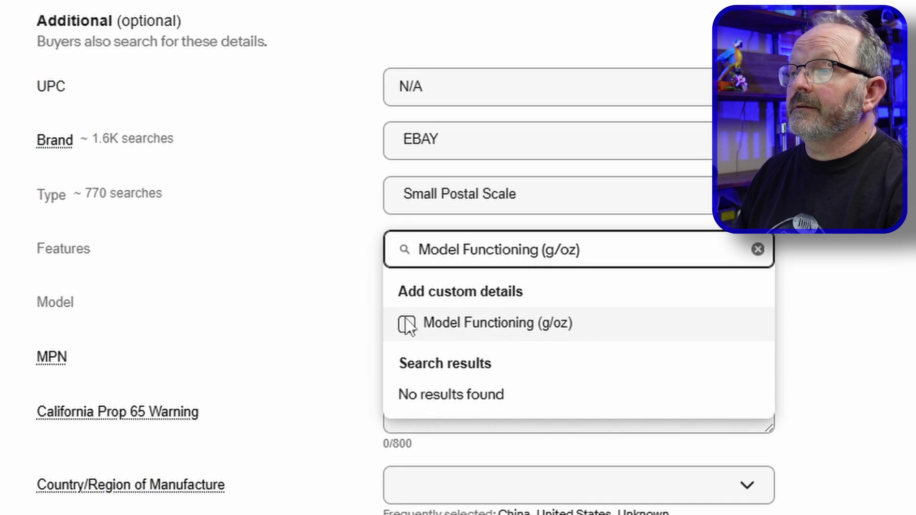
left_click(407, 325)
left_click(850, 332)
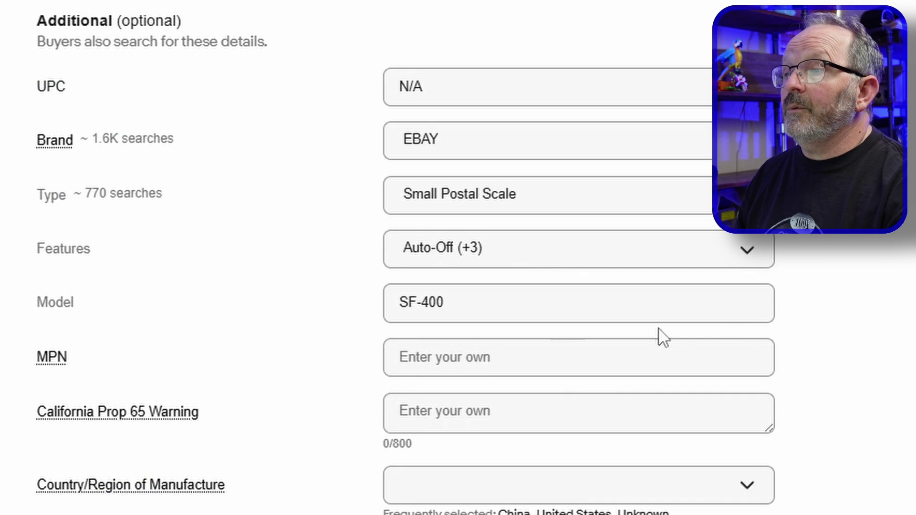
Set the unit quantity to 1 and the country of manufacture to China in the item specifics.
scroll(477, 257, "down", 2)
scroll(463, 260, "down", 2)
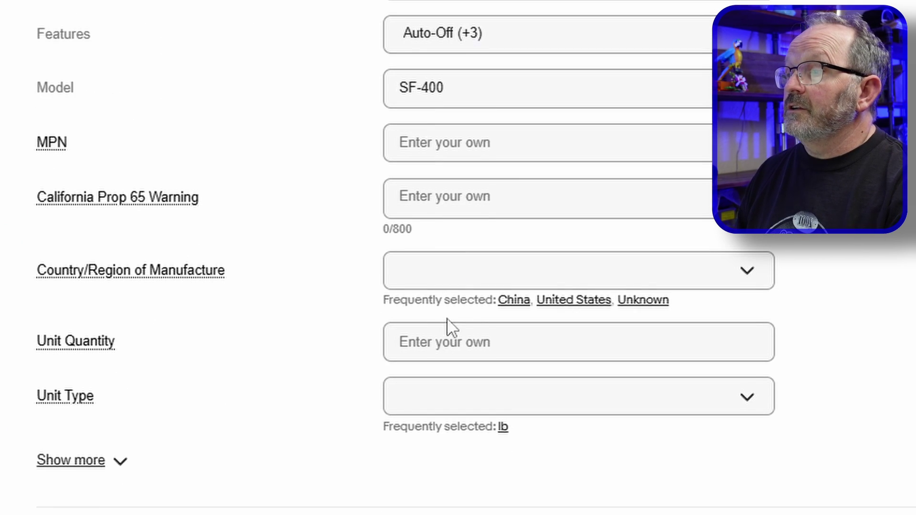
left_click(429, 345)
left_click(505, 434)
left_click(344, 368)
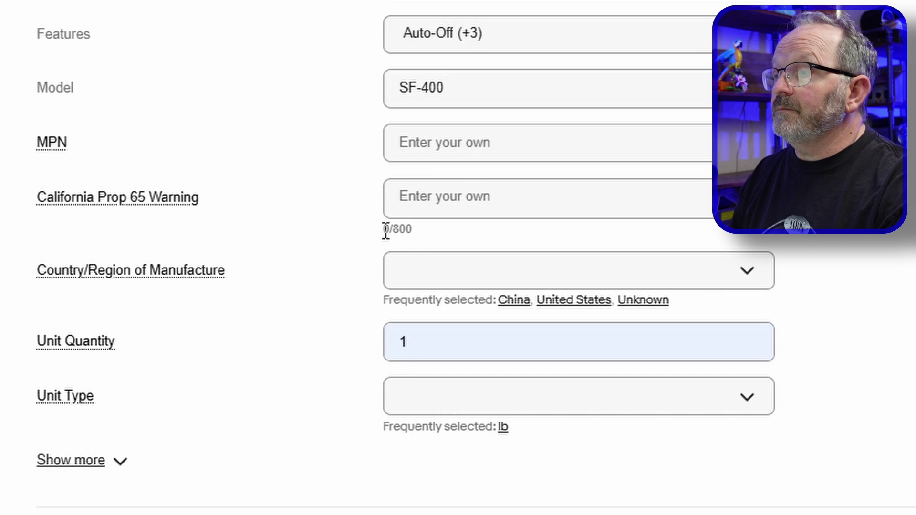
left_click(513, 301)
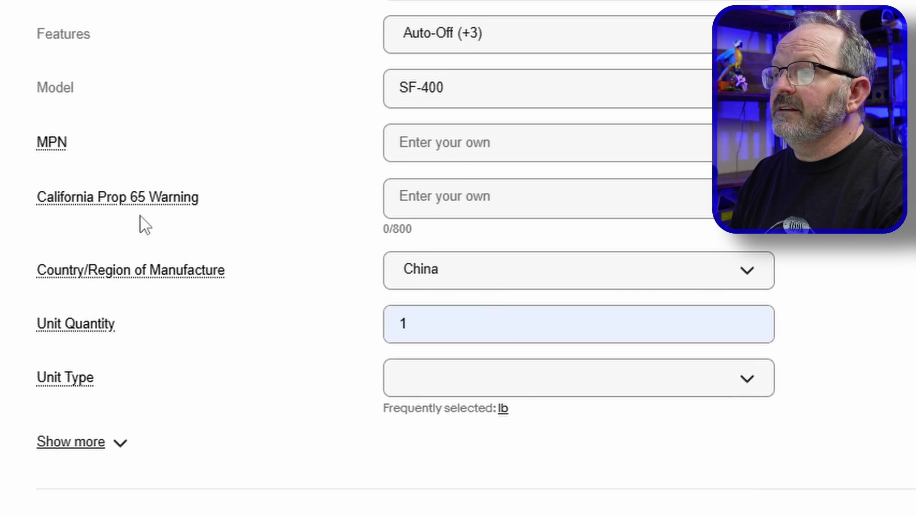
scroll(243, 238, "down", 4)
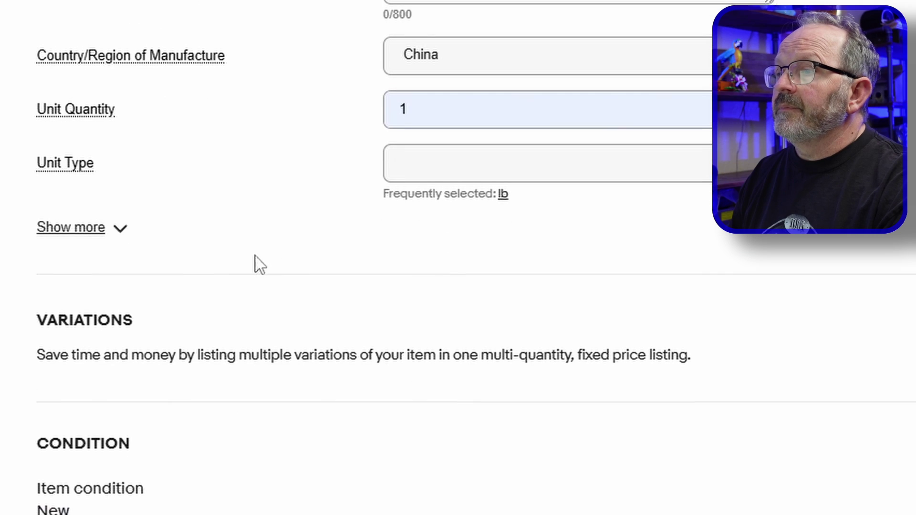
left_click(120, 229)
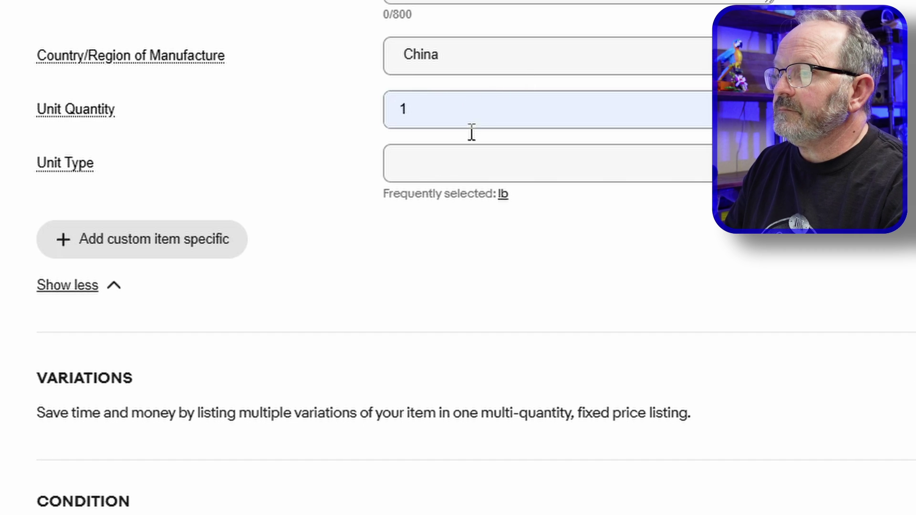
Copy the complete item title of the listing.
scroll(215, 343, "down", 6)
scroll(141, 264, "down", 4)
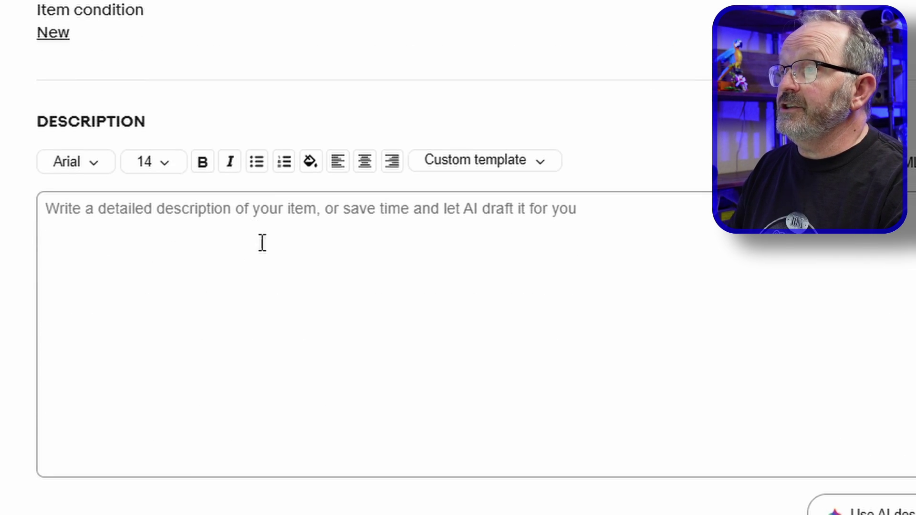
scroll(460, 444, "up", 6)
scroll(501, 406, "down", 6)
scroll(501, 406, "up", 20)
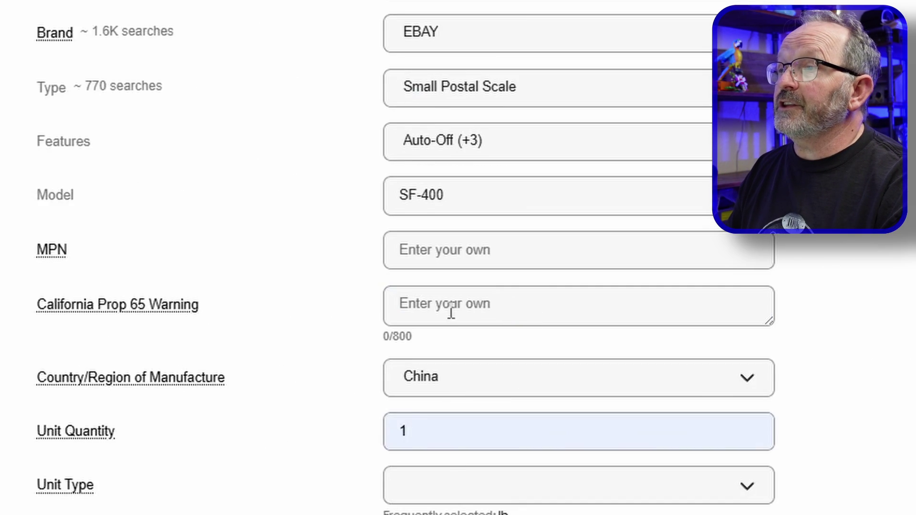
left_click_drag(593, 233, 27, 235)
key("ctrl+c")
right_click(144, 235)
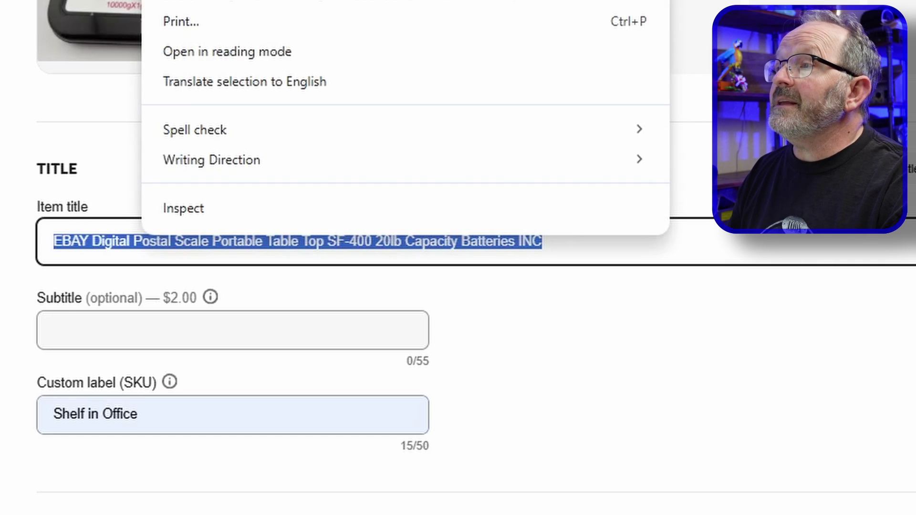
left_click(220, 1)
Paste the copied item title into the description and start a new line beneath it.
scroll(480, 410, "down", 5)
scroll(483, 415, "down", 10)
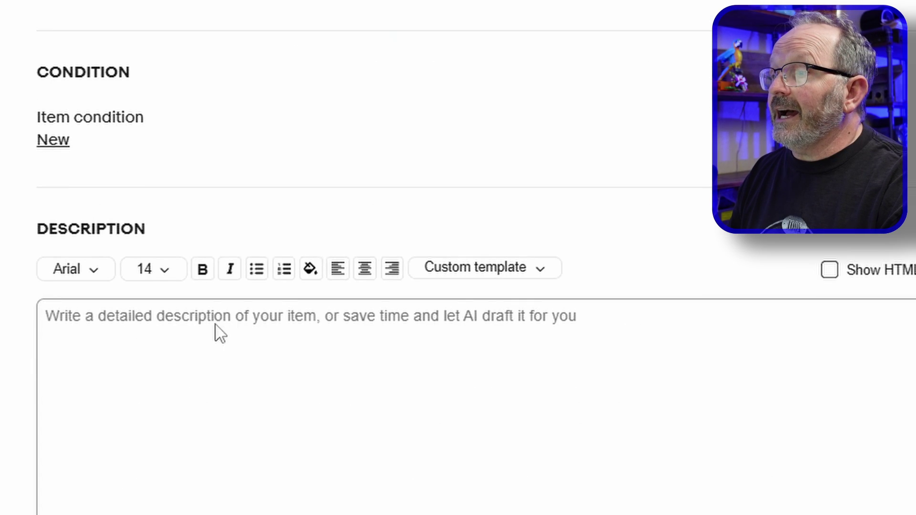
right_click(178, 336)
left_click(242, 84)
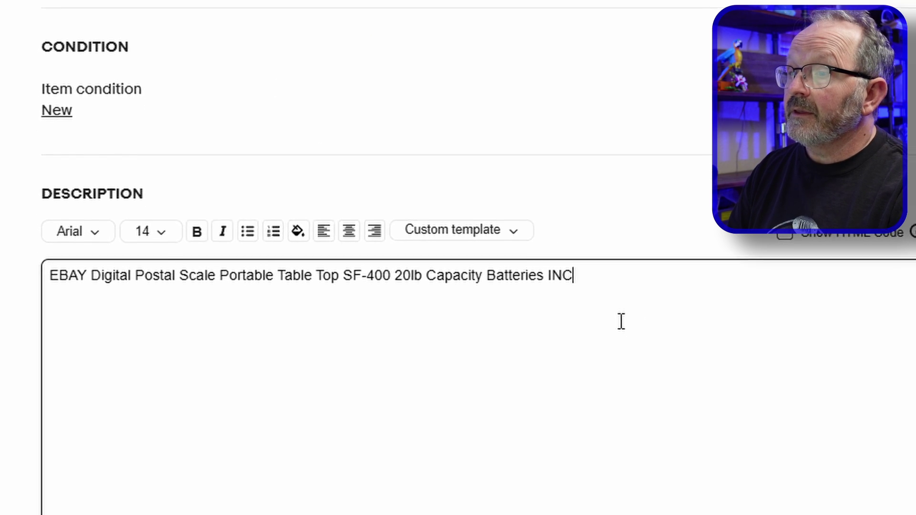
key("Return")
key("Return")
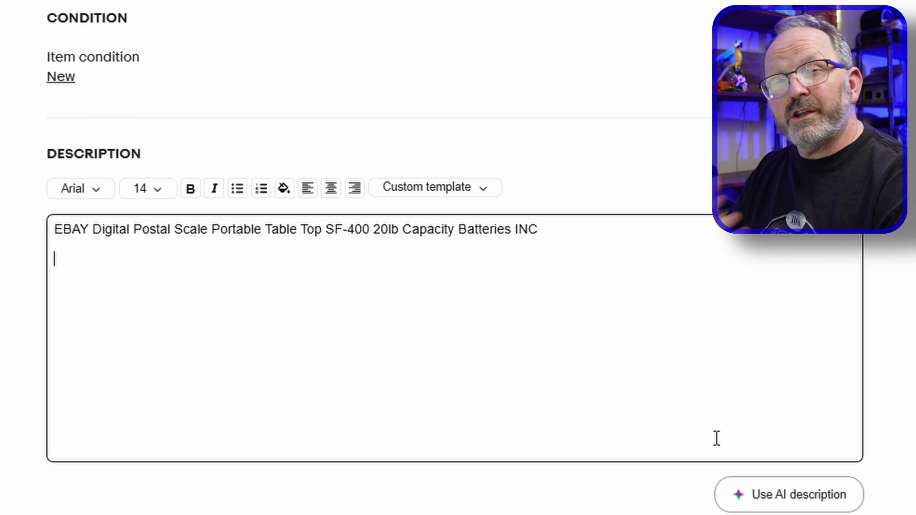
Generate an AI description and replace its sentence about China's craftsmanship with a paragraph break.
left_click(780, 499)
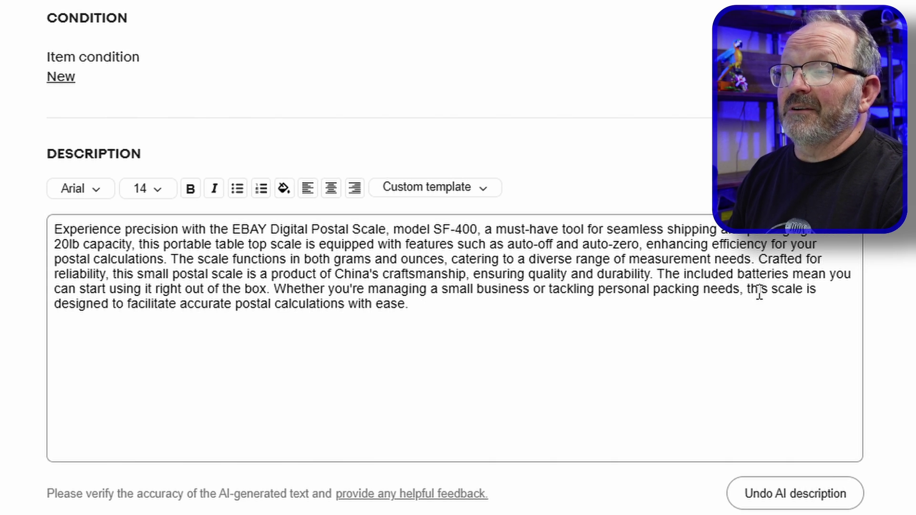
left_click_drag(759, 259, 657, 275)
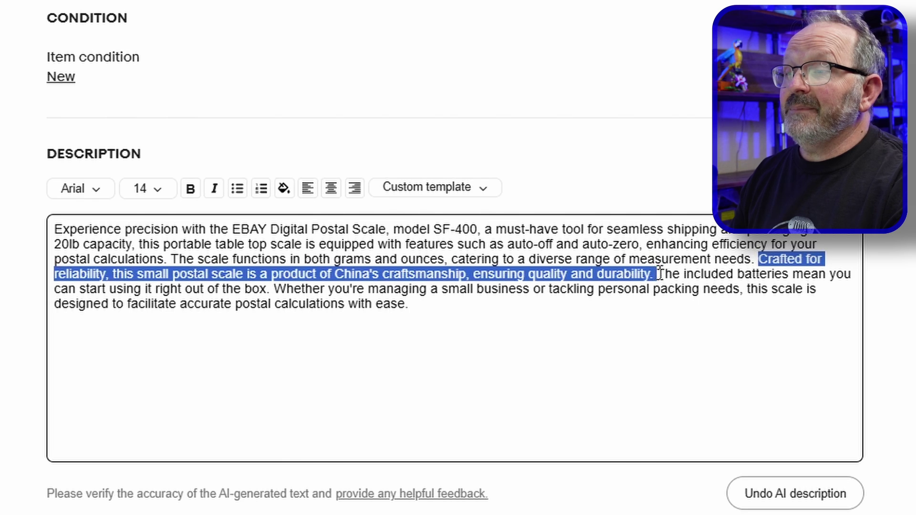
key("Return")
key("Return")
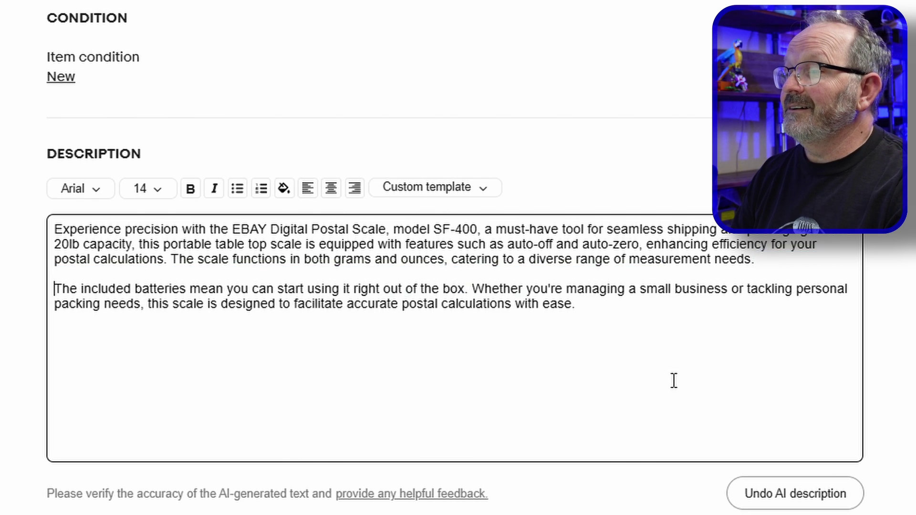
Insert "2(AA)" before "batteries" in the description's second paragraph.
double_click(134, 290)
type("4")
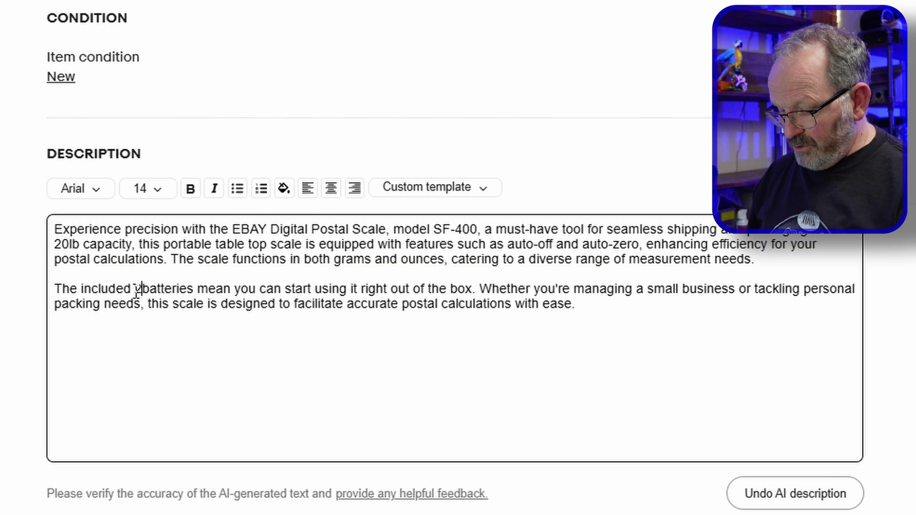
type("(ASA)")
key("BackSpace")
key("BackSpace")
key("BackSpace")
type("A)")
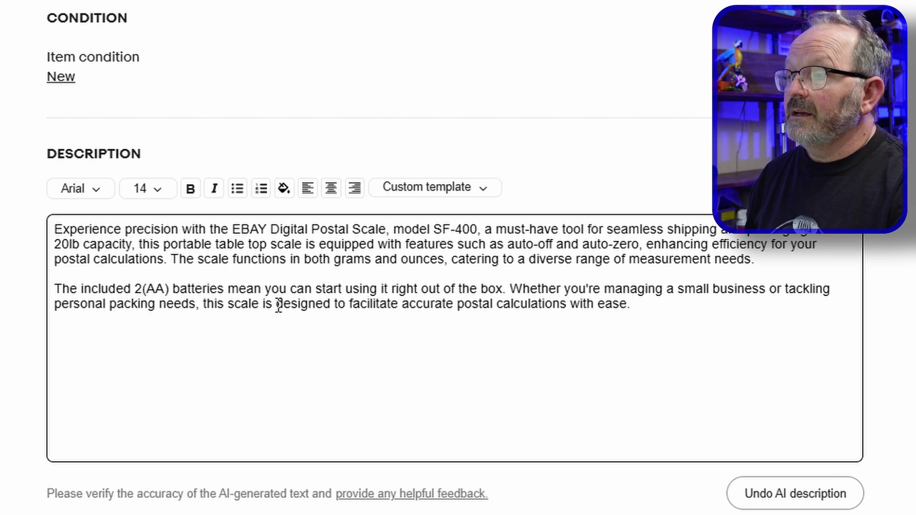
Reword "mean you can start" as "allows you to start" in the description's second paragraph.
double_click(254, 287)
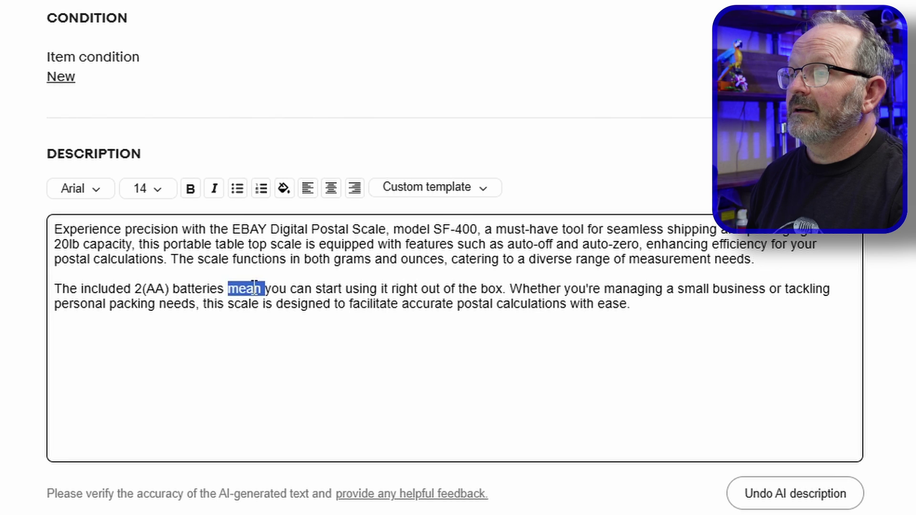
type("allows")
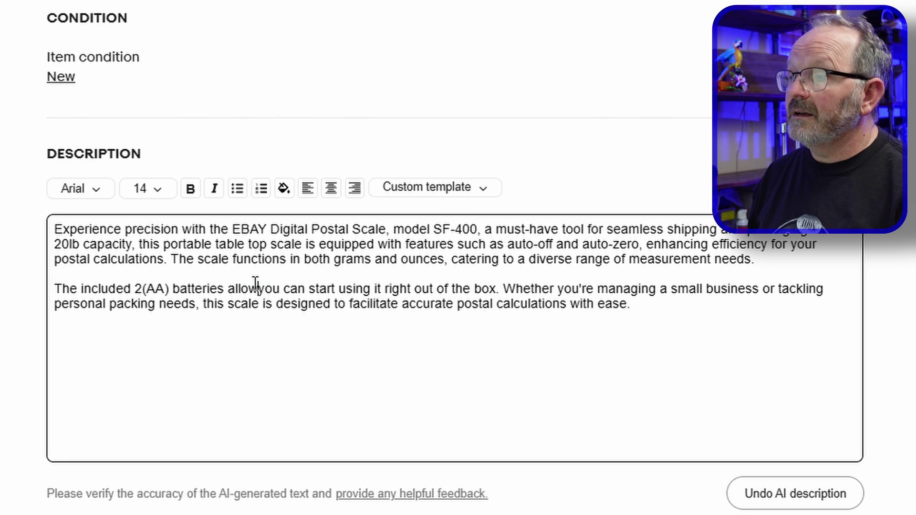
type(" you ")
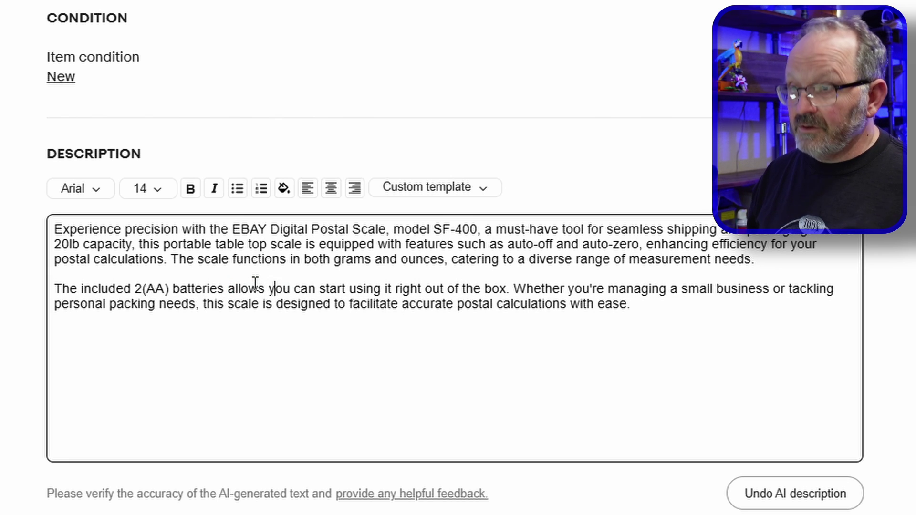
type("to")
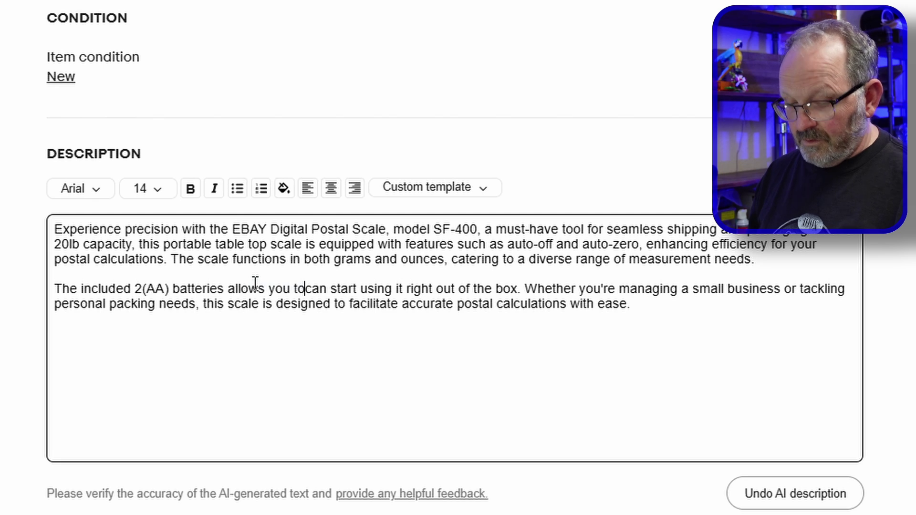
key("Delete")
key("Delete")
key("Delete")
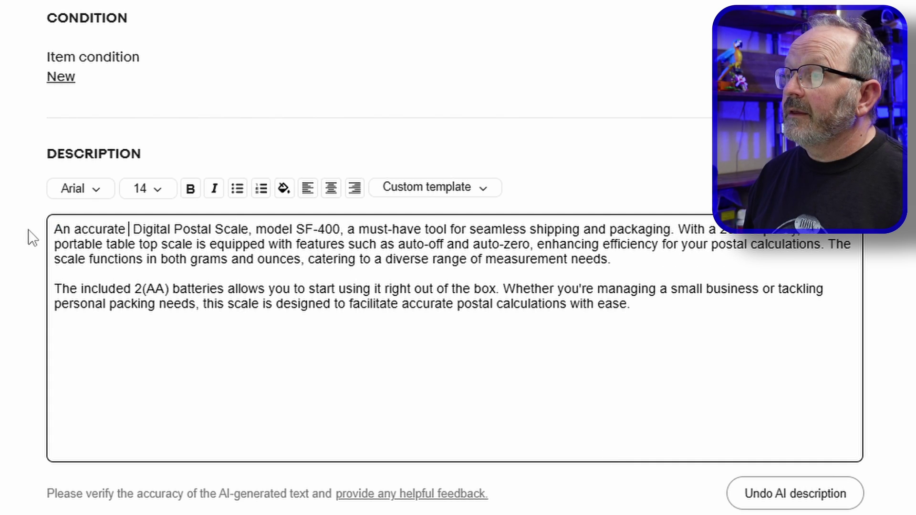
Reword the description's opening as "An accurate Digital Postal Scale, like this model SF-400,is a must-have tool".
key("Delete")
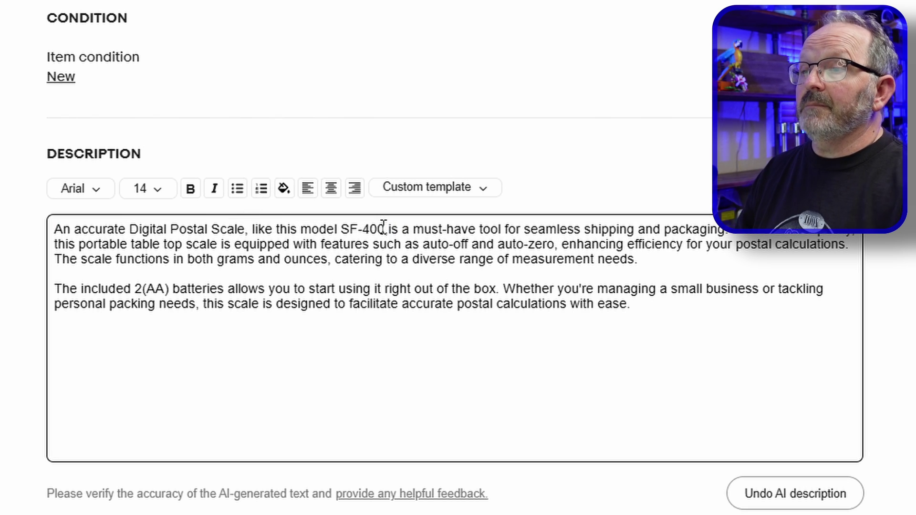
left_click(384, 229)
type(",")
key("Delete")
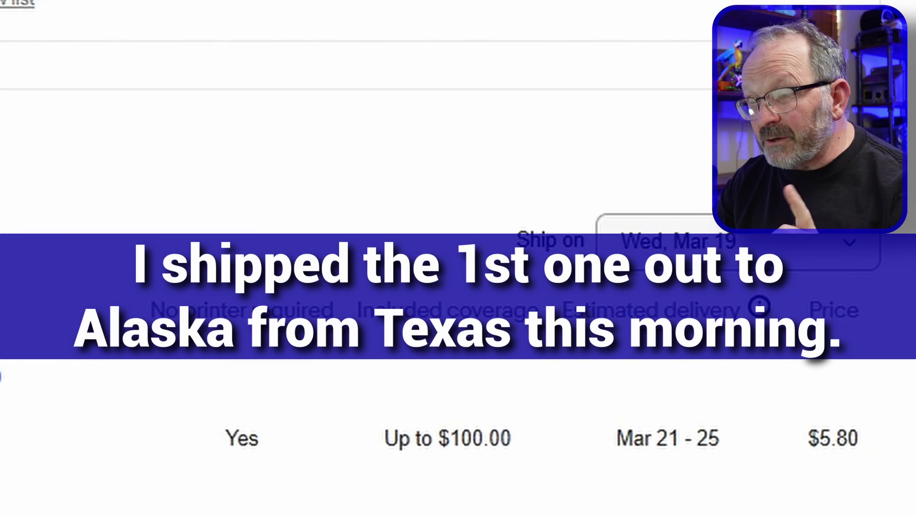
Set the package weight to 16 oz in the shipping label form.
double_click(155, 90)
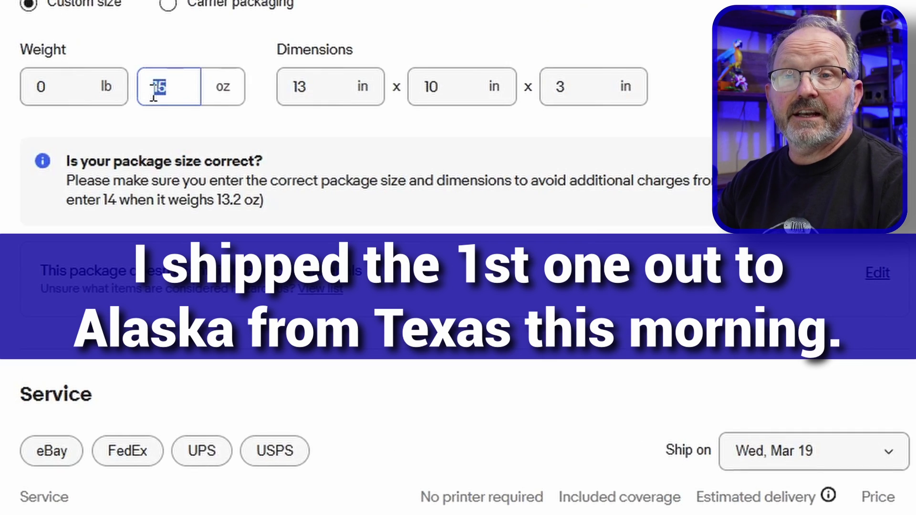
type("16")
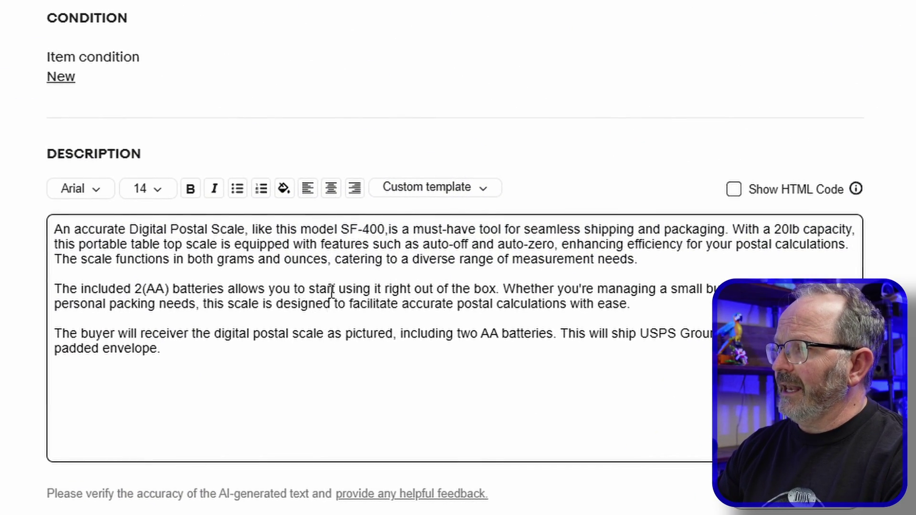
Set the Buy It Now item price to $7.99.
scroll(334, 289, "down", 4)
scroll(291, 205, "down", 8)
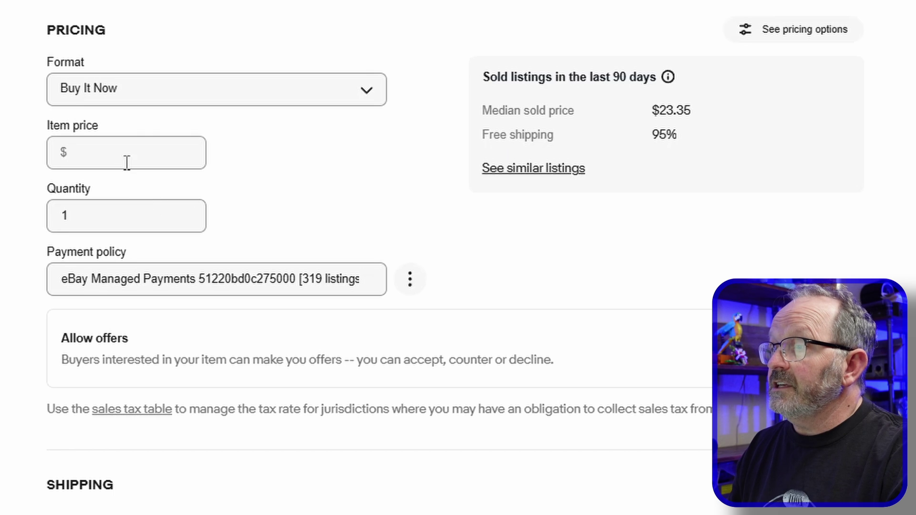
left_click(116, 157)
type("7.99")
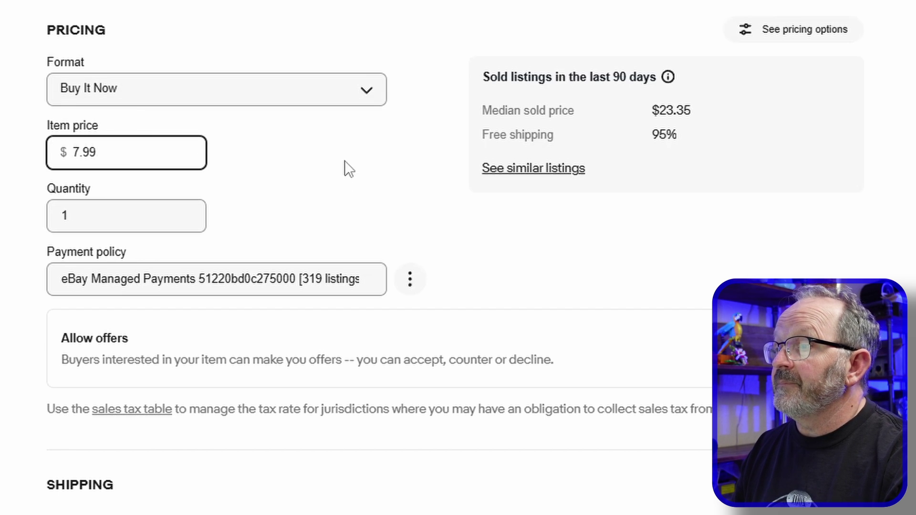
Change the shipping policy to Flat: Ground Advantage 12-16 Ounces.
scroll(344, 160, "down", 2)
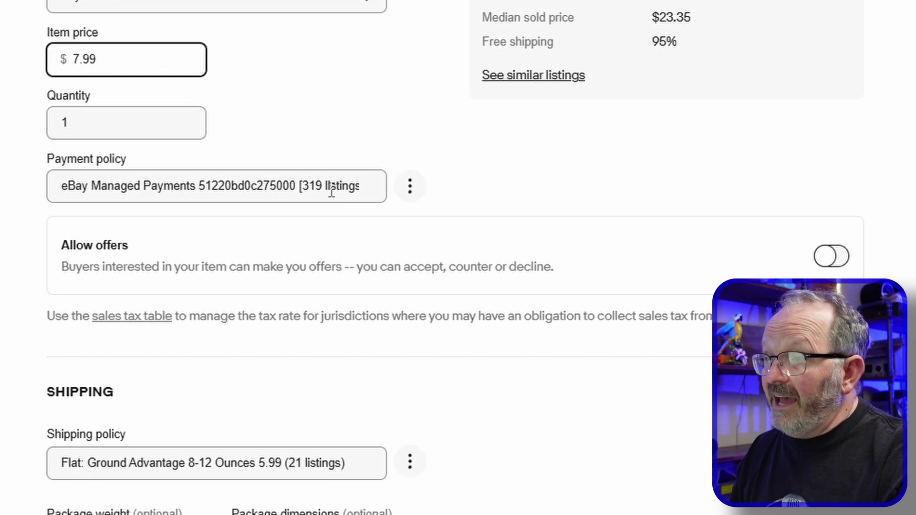
scroll(340, 186, "down", 4)
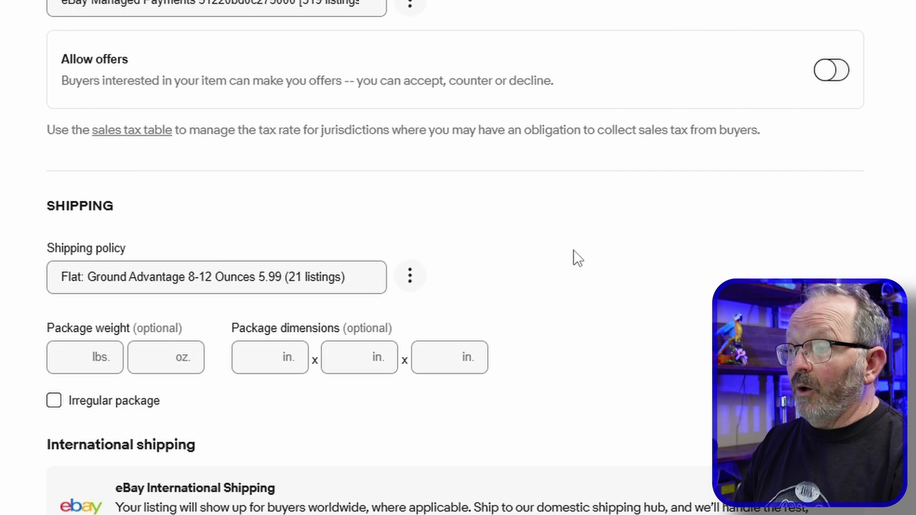
left_click(329, 278)
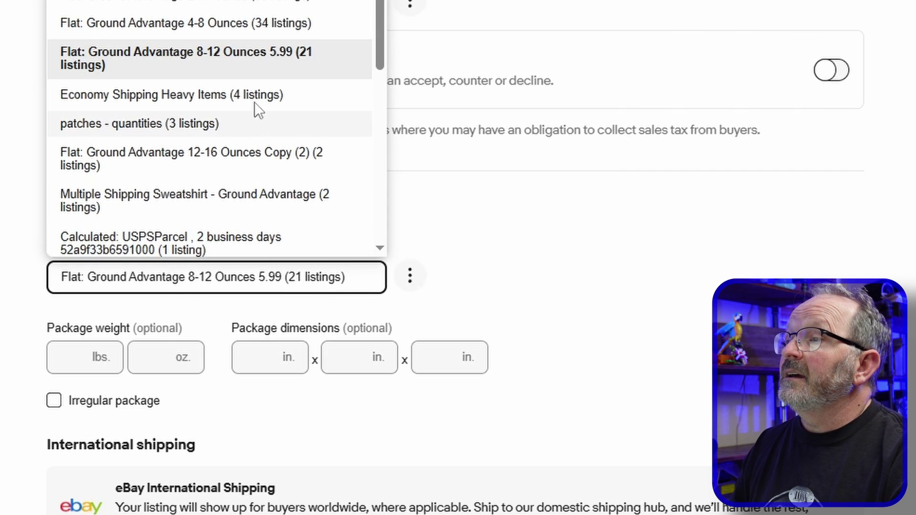
left_click(329, 1)
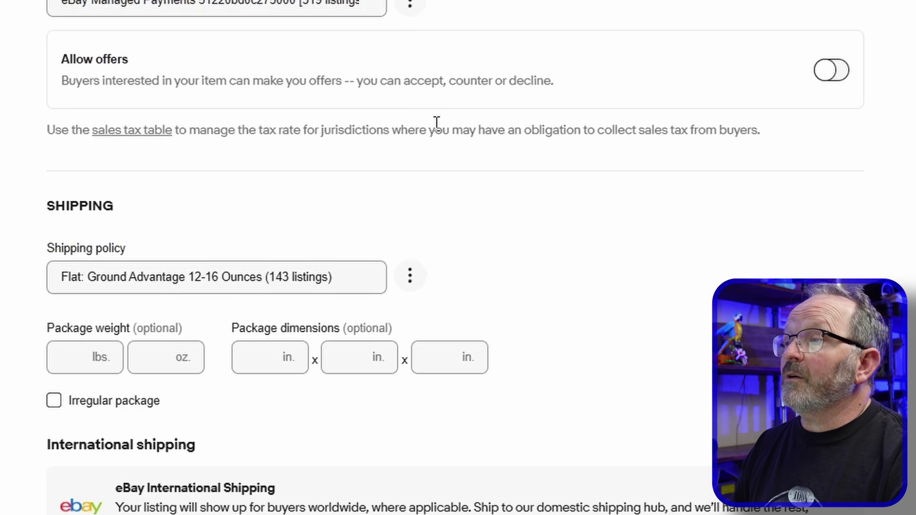
Override the shipping cost for this listing only, setting USPS Ground Advantage's each additional cost to $1.99.
left_click(410, 277)
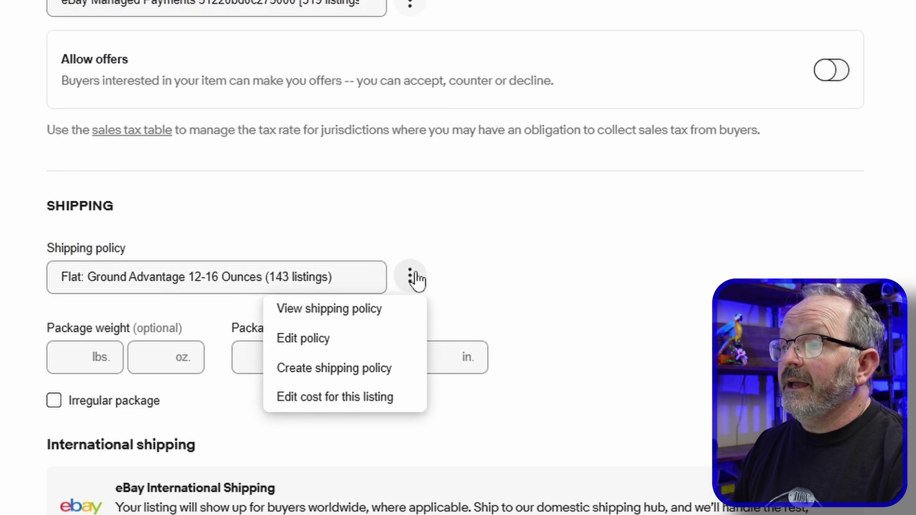
left_click(336, 403)
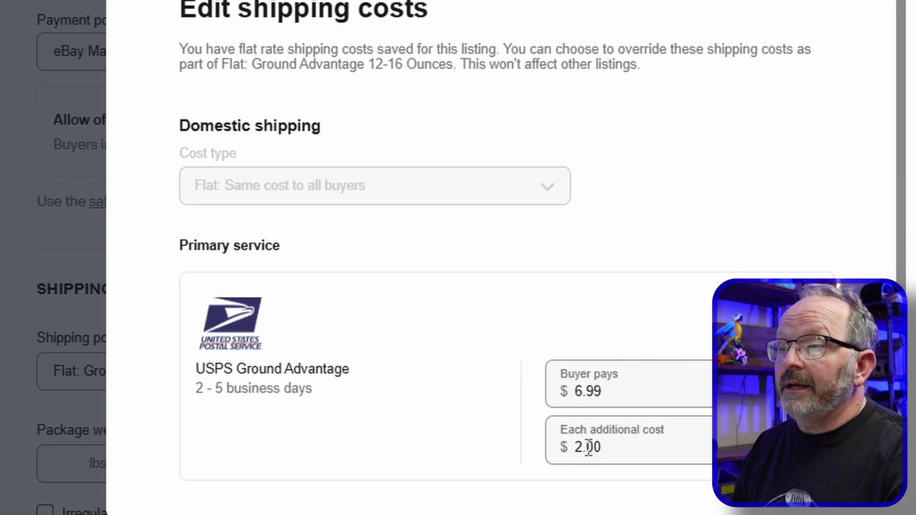
left_click_drag(588, 447, 611, 447)
type("99")
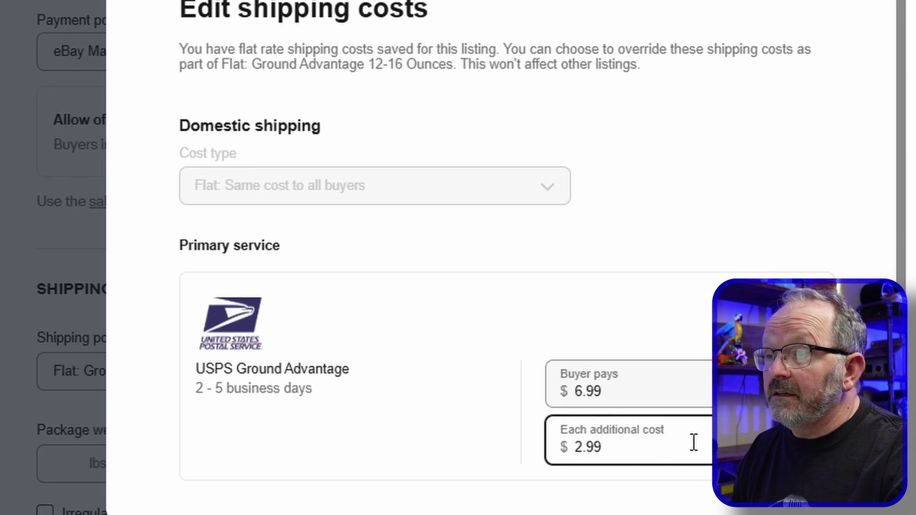
left_click_drag(575, 447, 651, 457)
type("1.99")
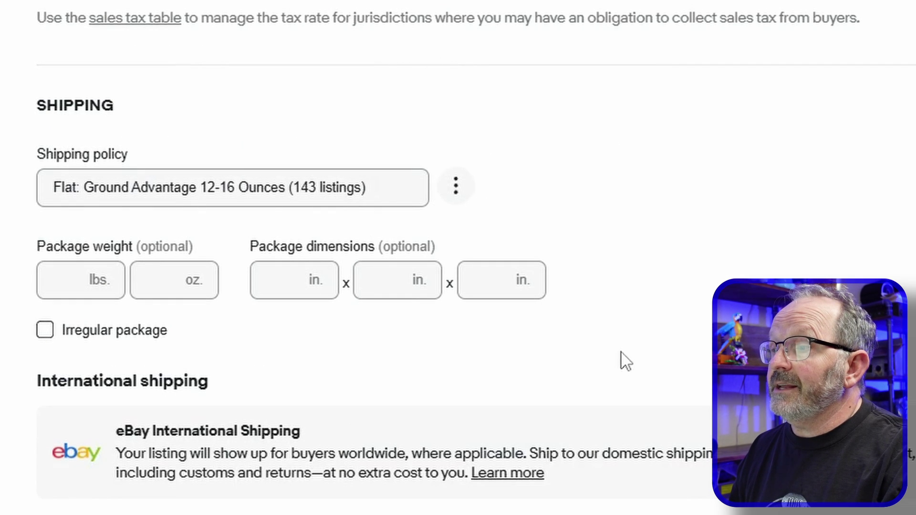
Set the listing's package weight to 0 lbs 12 oz.
left_click(63, 282)
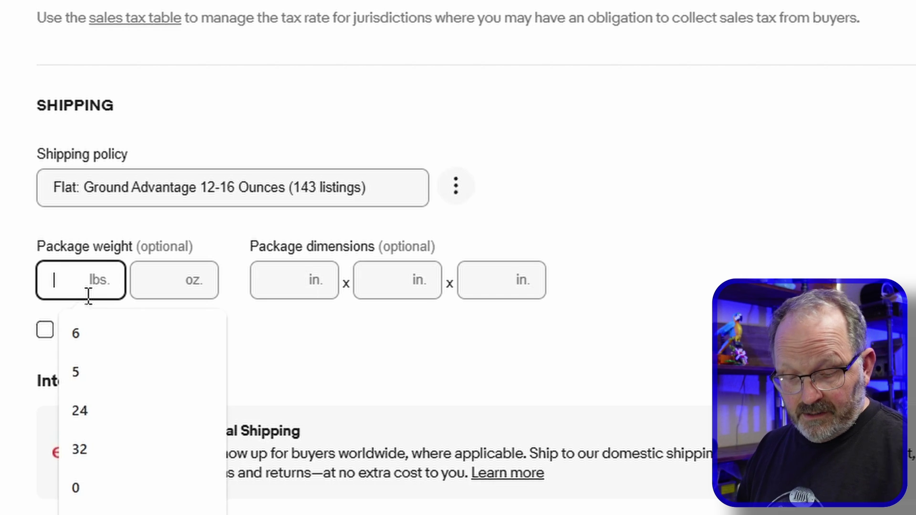
type("0")
left_click(155, 288)
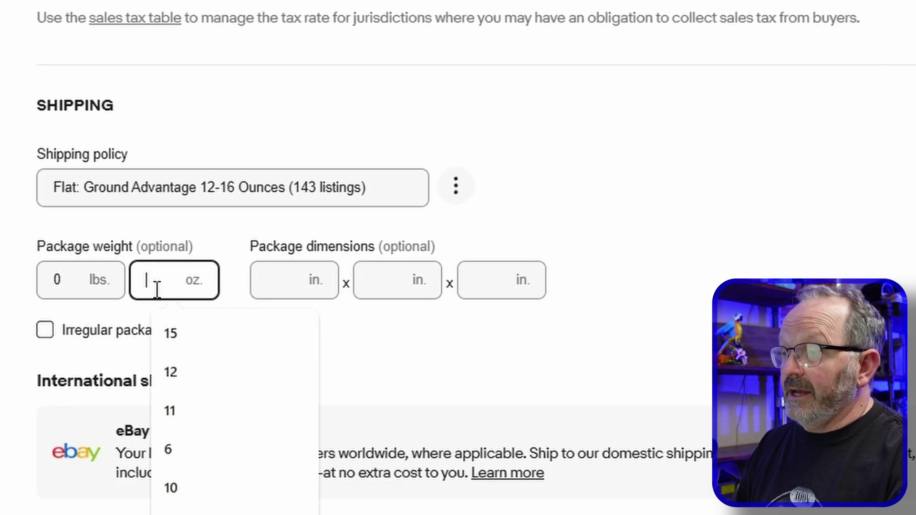
type("12")
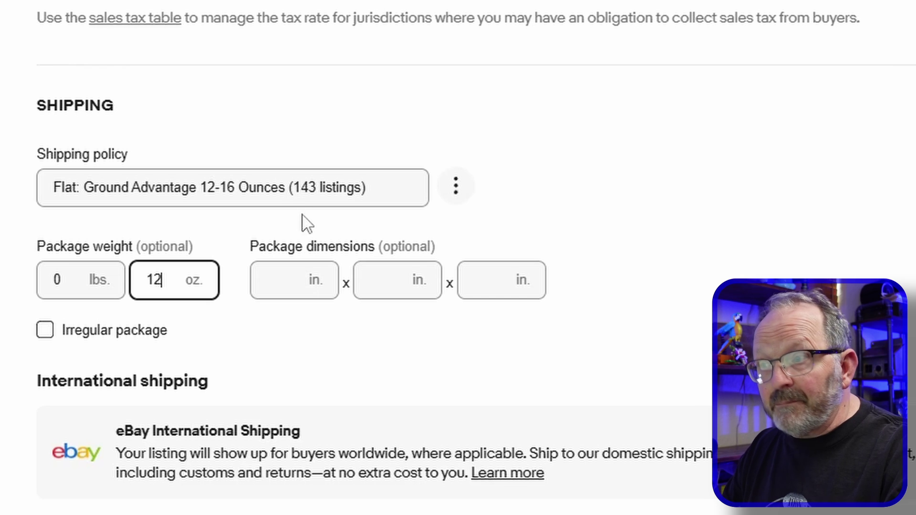
Set the listing's package dimensions to 12 x 10 x 3 inches.
left_click(288, 285)
type("12")
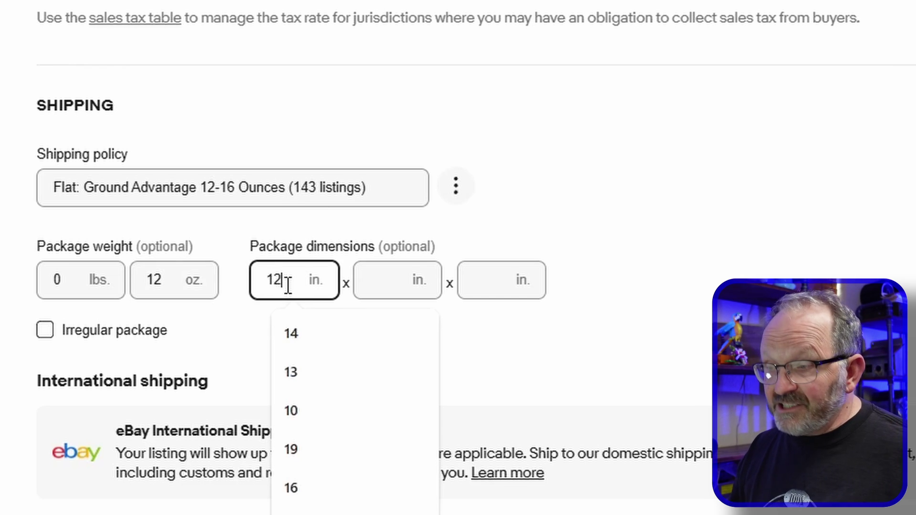
left_click(393, 281)
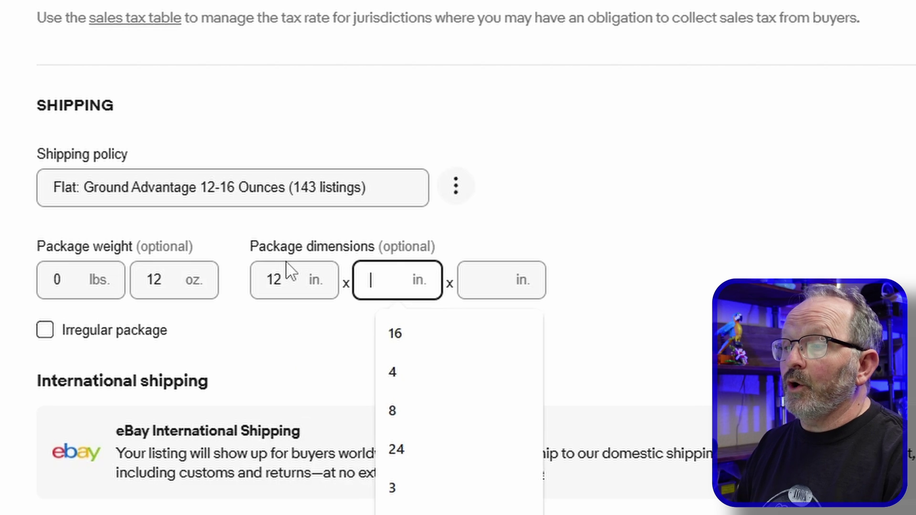
type("10")
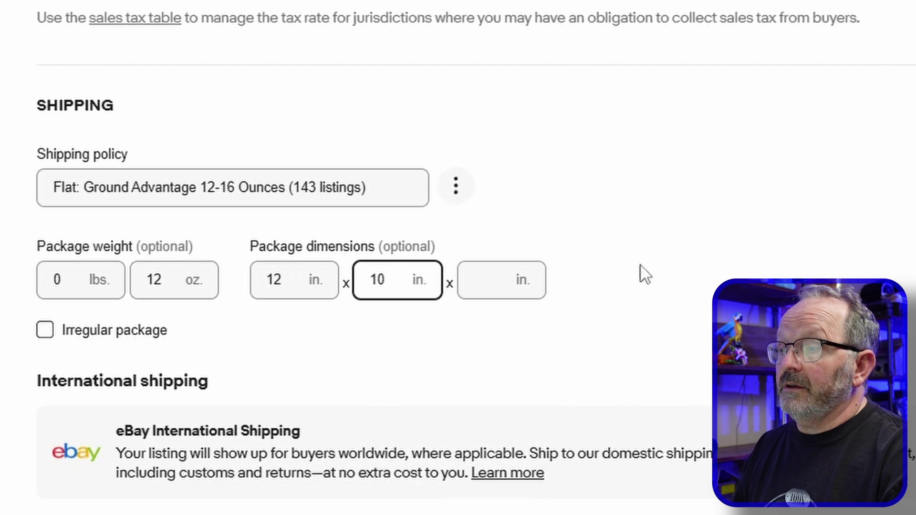
left_click(483, 278)
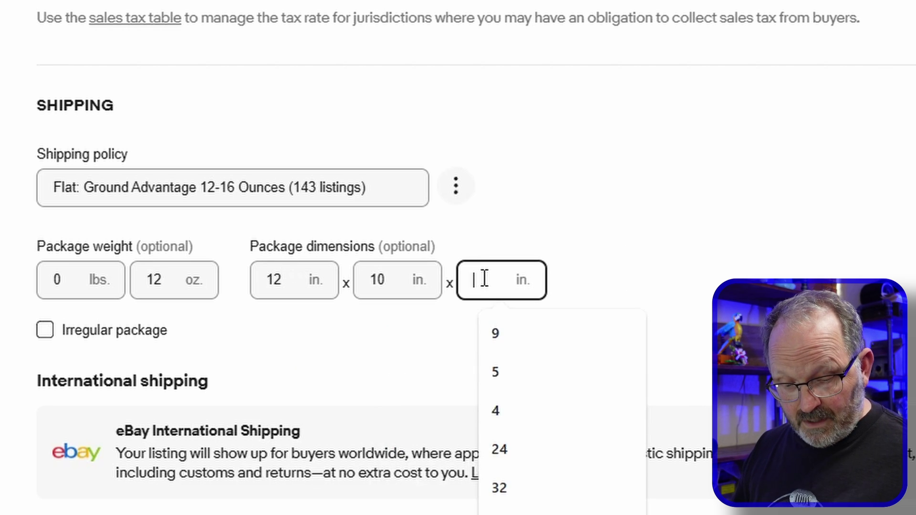
type("3")
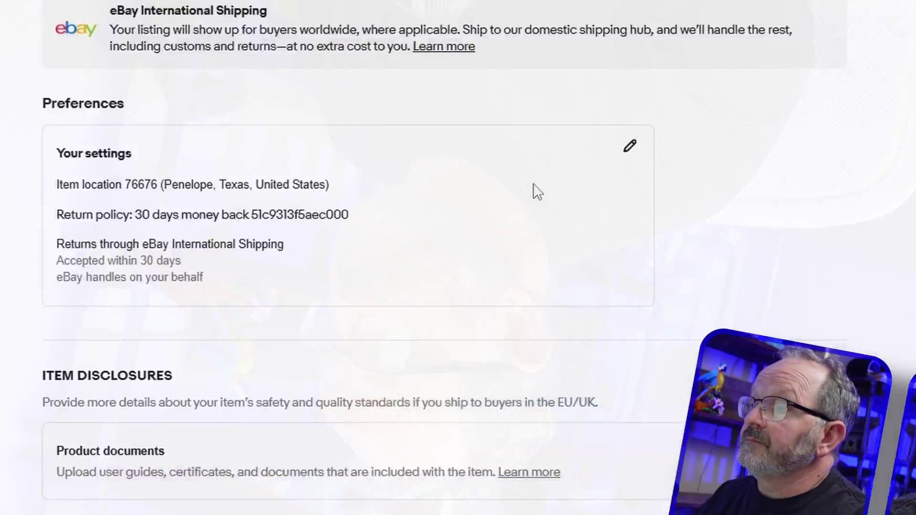
Set the quantity available for the Buy It Now listing to 30.
scroll(530, 189, "down", 2)
scroll(524, 175, "down", 3)
scroll(560, 259, "up", 15)
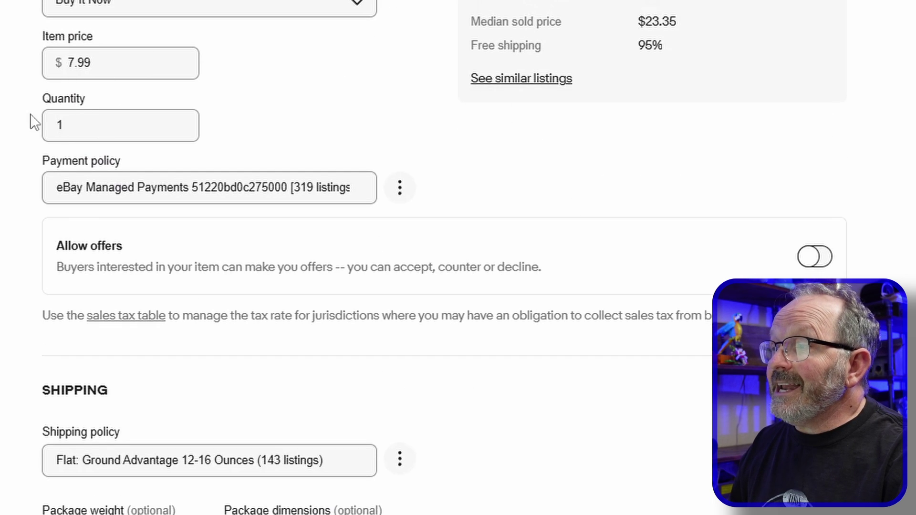
double_click(81, 125)
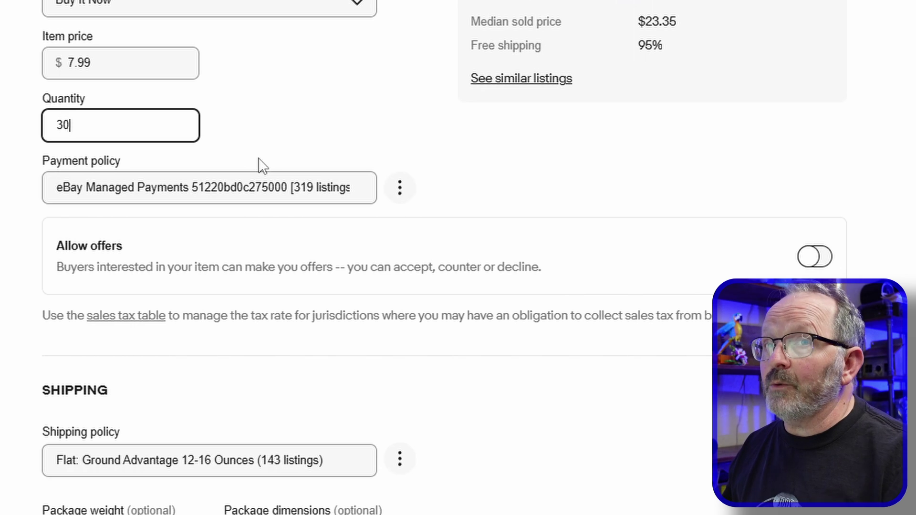
Publish the completed scale listing without adding promotion or charity options.
scroll(514, 171, "down", 13)
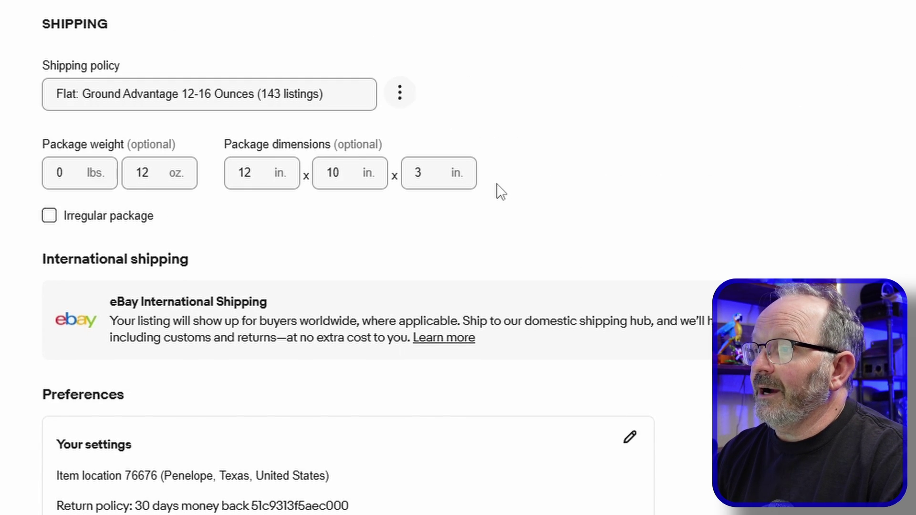
scroll(194, 178, "down", 6)
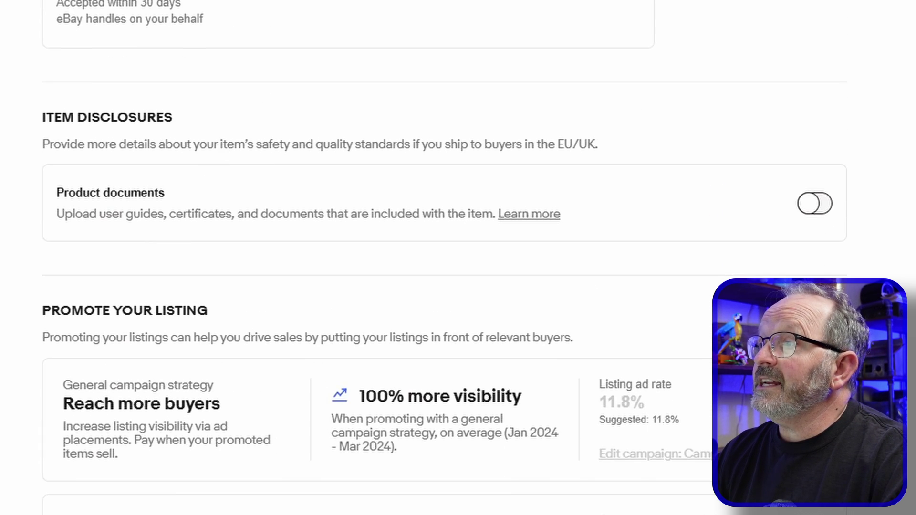
scroll(400, 44, "down", 12)
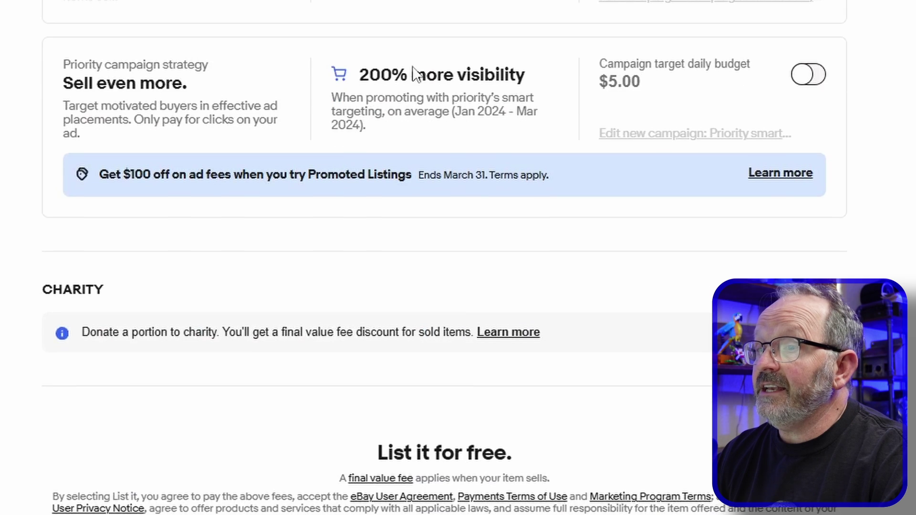
scroll(434, 136, "down", 2)
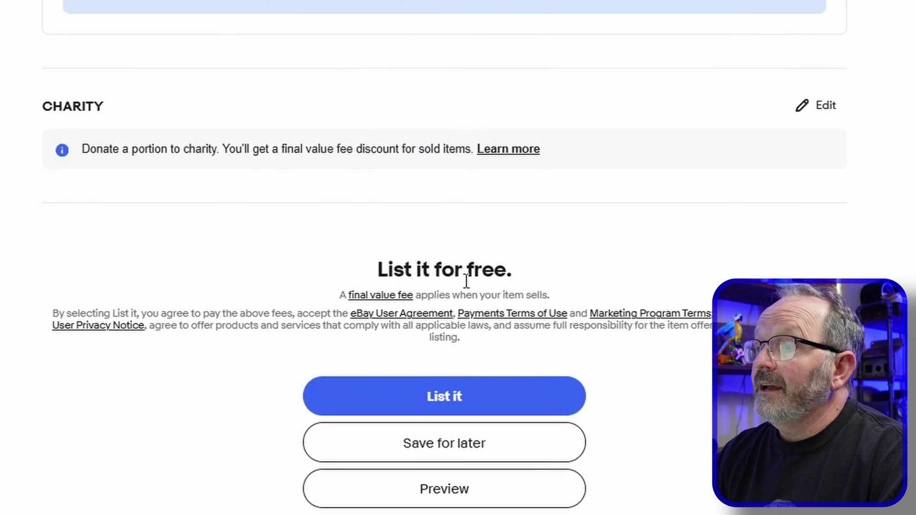
left_click(453, 396)
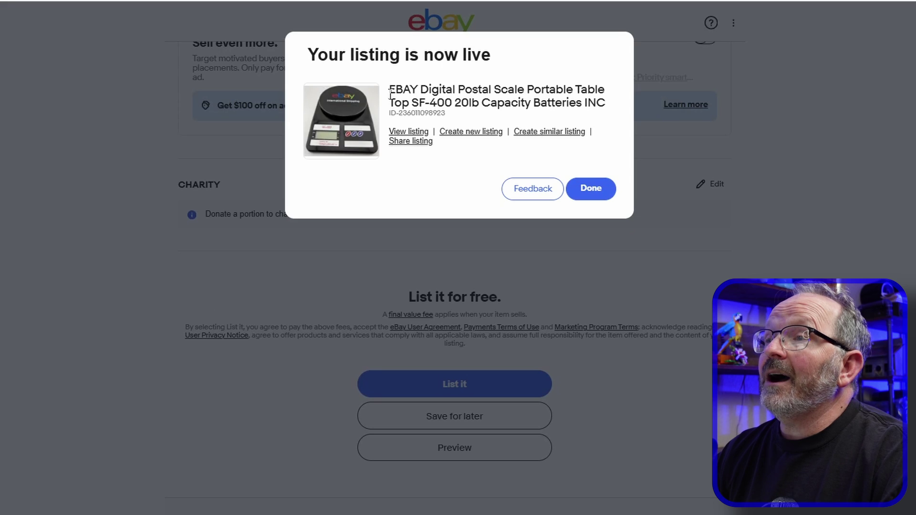
Open the live scale listing and review its photos, price, available quantity and shipping details.
left_click(408, 136)
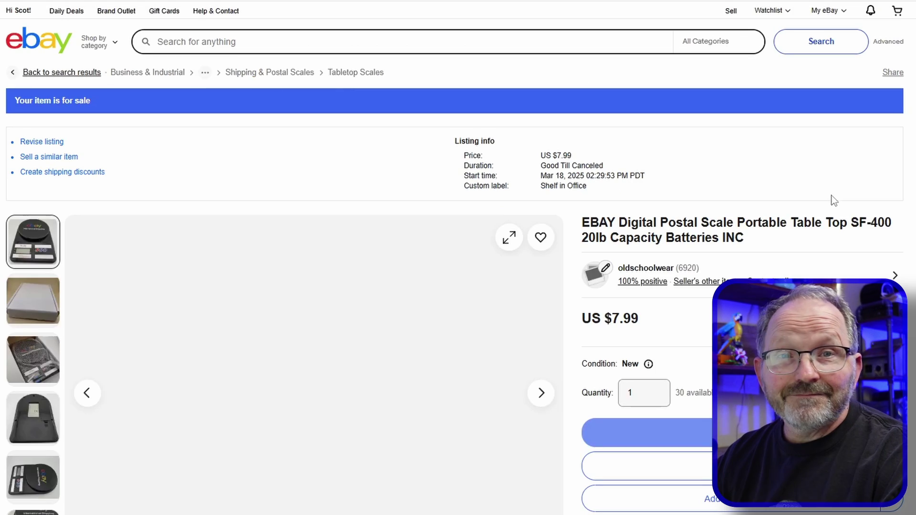
scroll(854, 253, "down", 3)
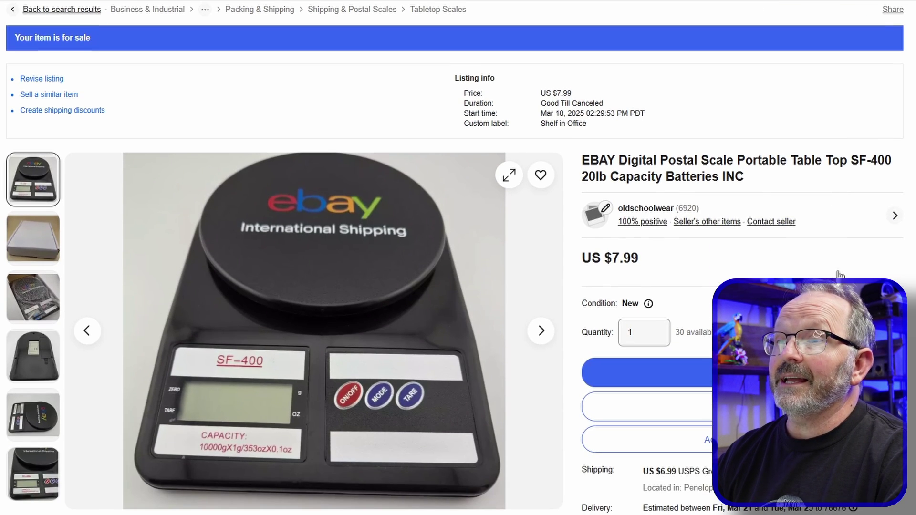
scroll(880, 264, "down", 4)
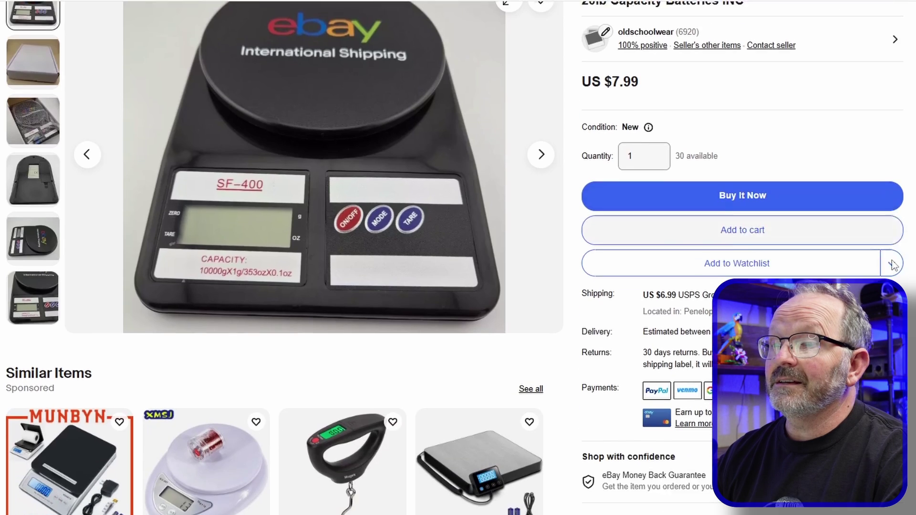